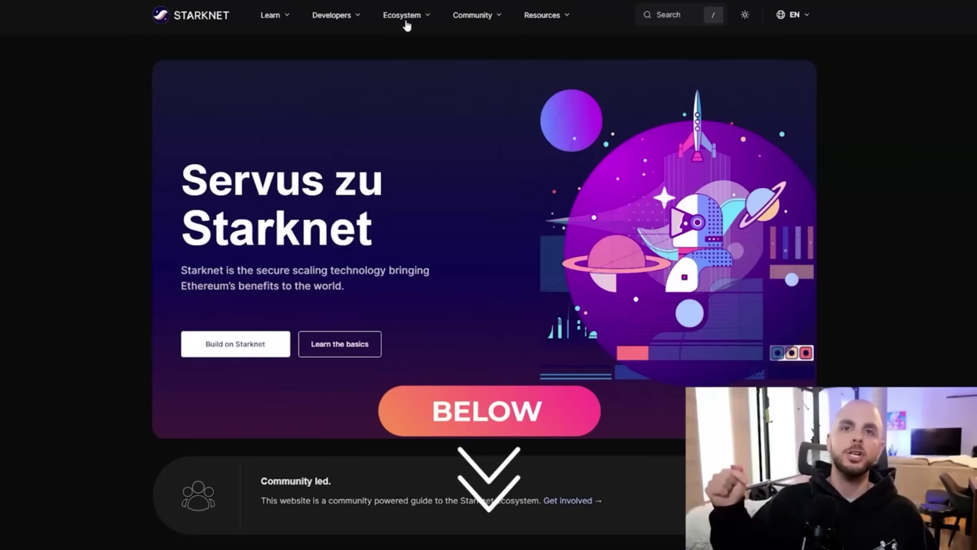
- Open the Dapps page of the Starknet ecosystem and go to the Starknet-ecosystem project directory
click(406, 23)
click(377, 51)
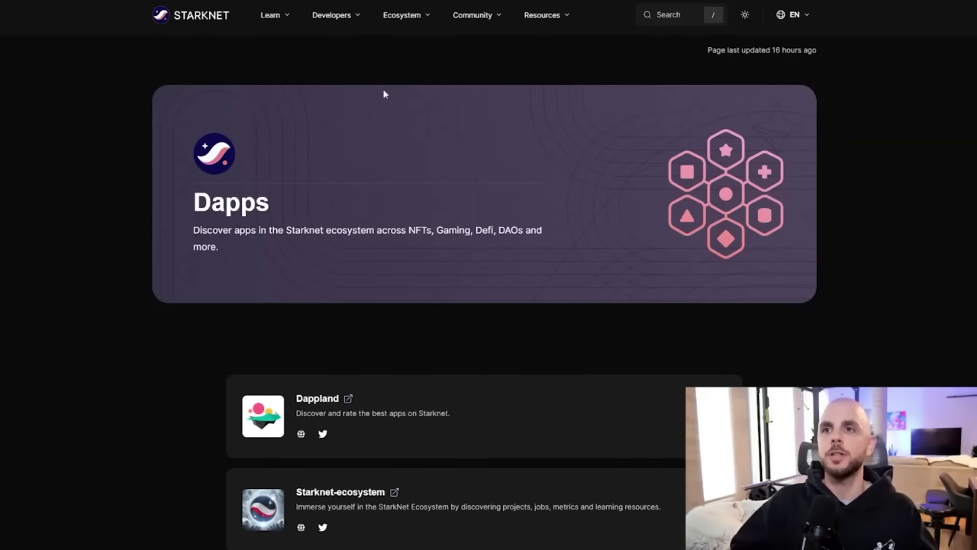
click(345, 492)
scroll(397, 243, down, 2)
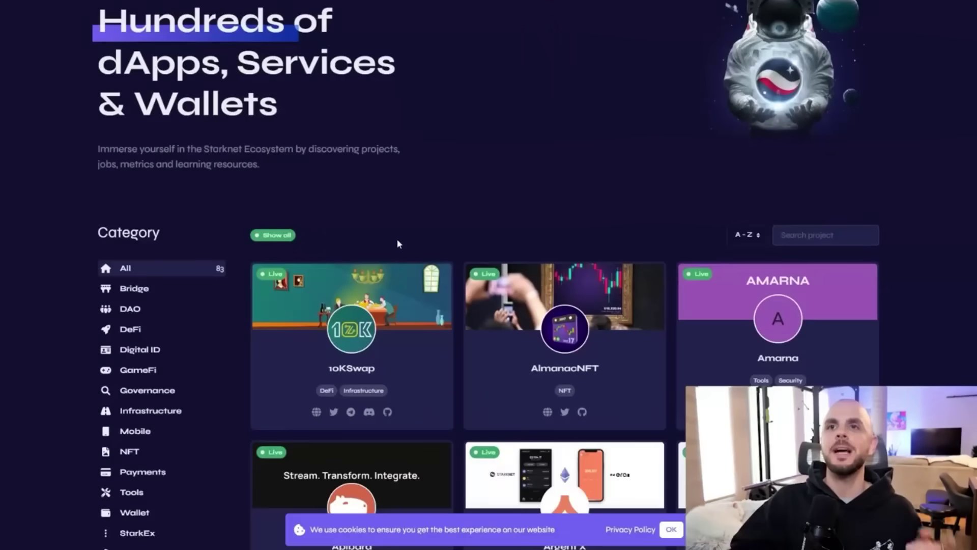
scroll(183, 287, down, 2)
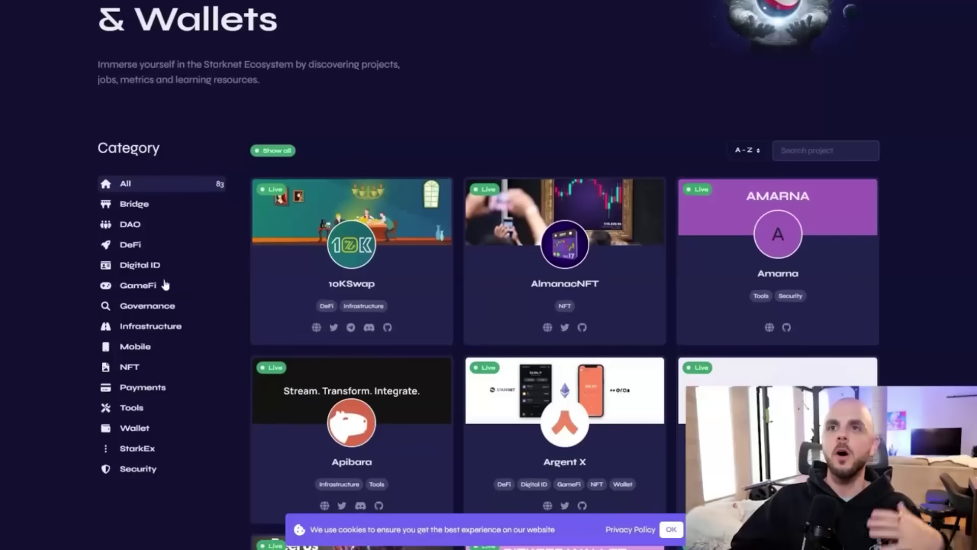
- Browse the directory's projects by the Bridge, DeFi and NFT categories
click(147, 206)
click(147, 247)
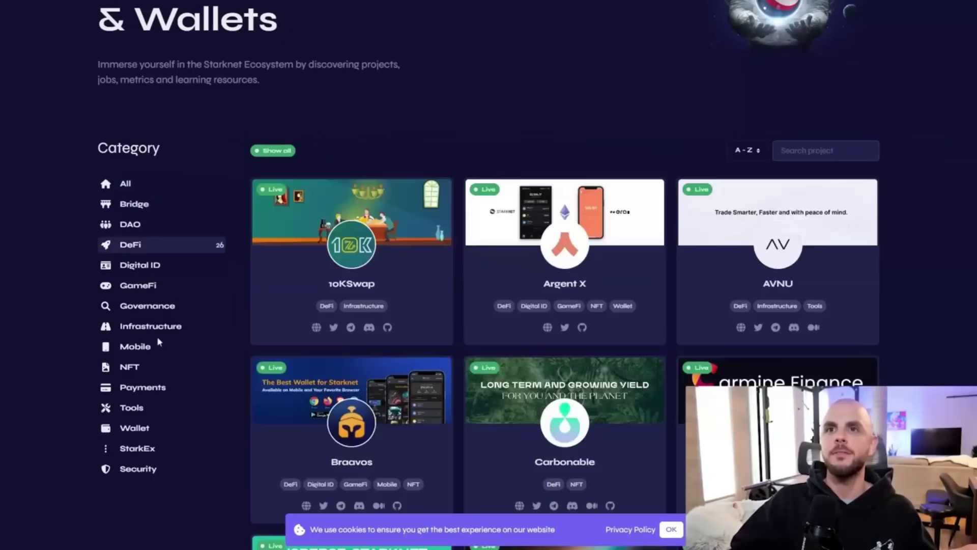
click(149, 367)
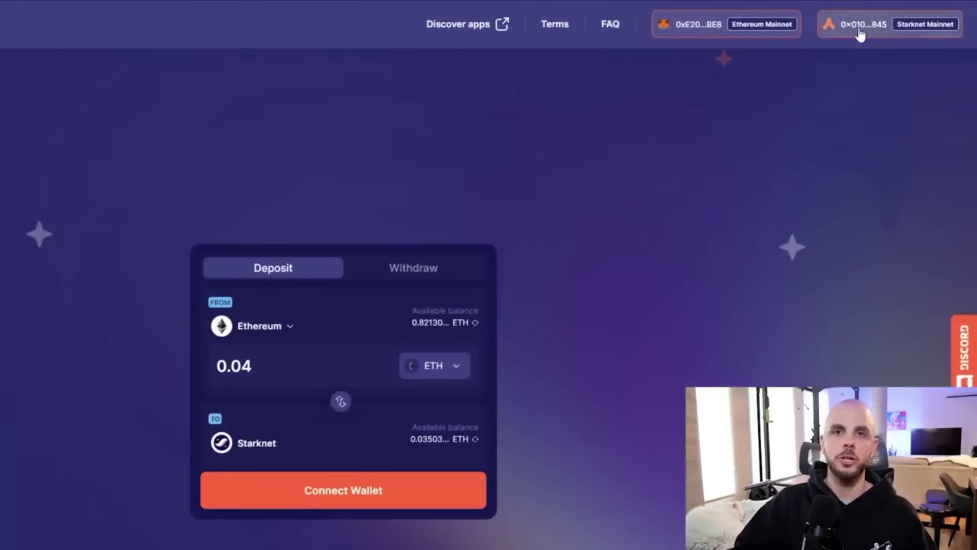
- Switch to StarkGate, set the deposit from Ethereum to Starknet to 0.04 ETH and start the transfer
click(175, 26)
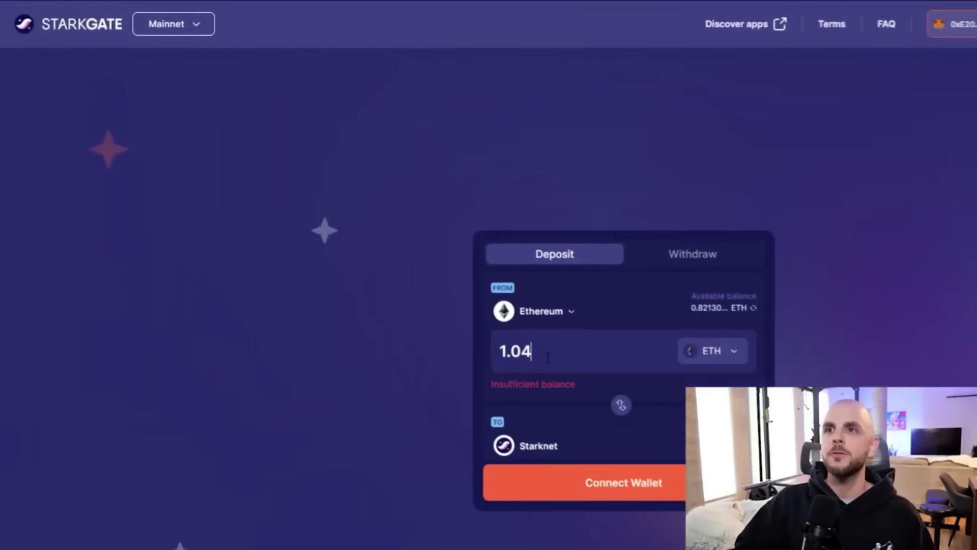
key(BackSpace)
key(BackSpace)
key(BackSpace)
key(BackSpace)
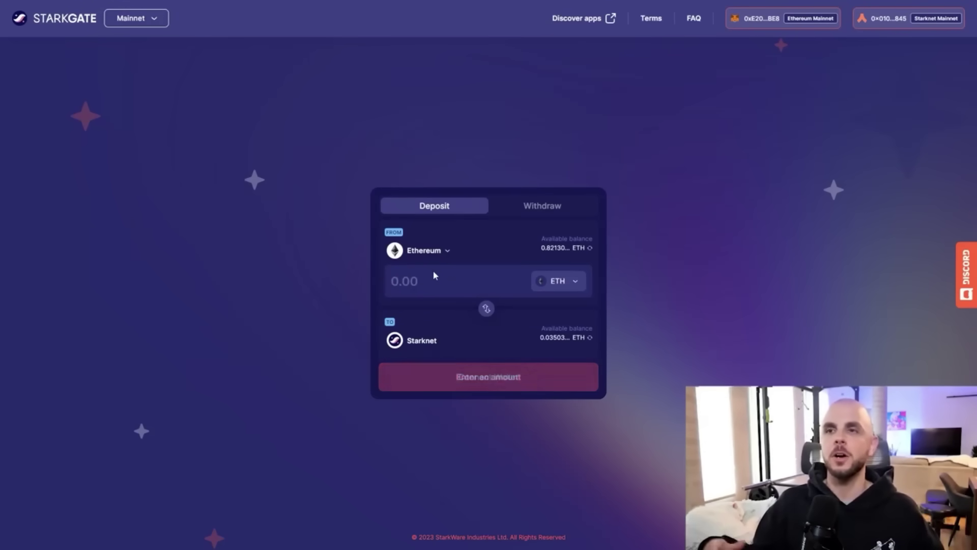
text(0.04)
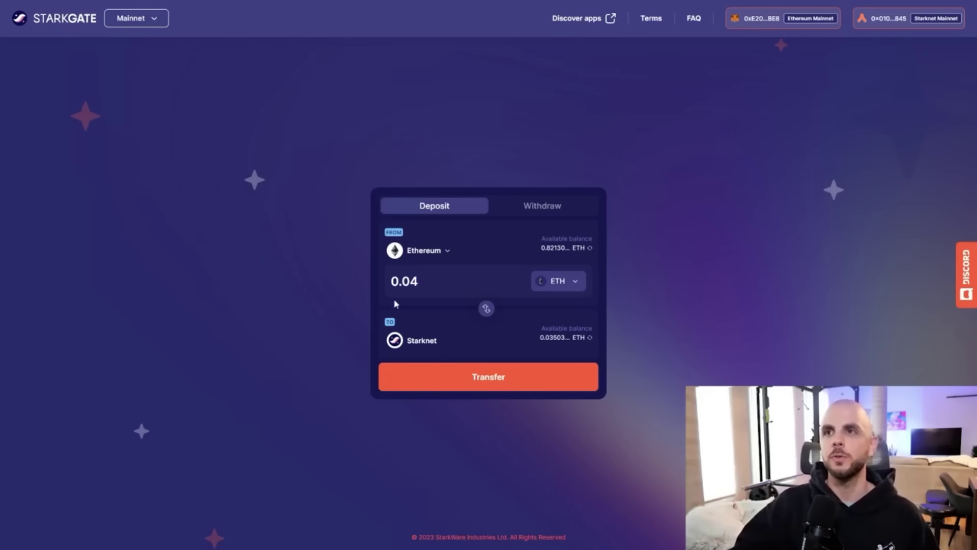
click(502, 375)
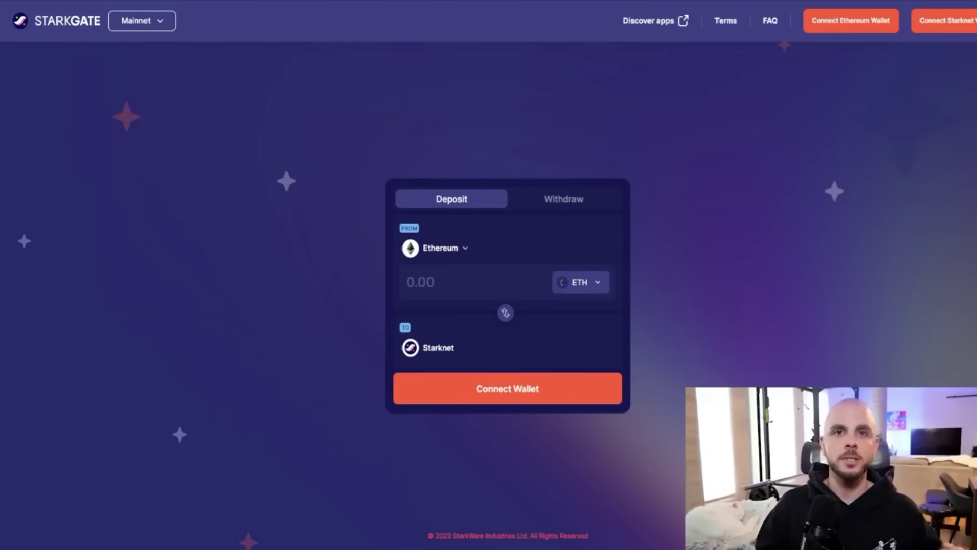
- Switch to Orbiter and enter 0.02 ETH as the amount to bridge from Ethereum to Starknet
click(440, 248)
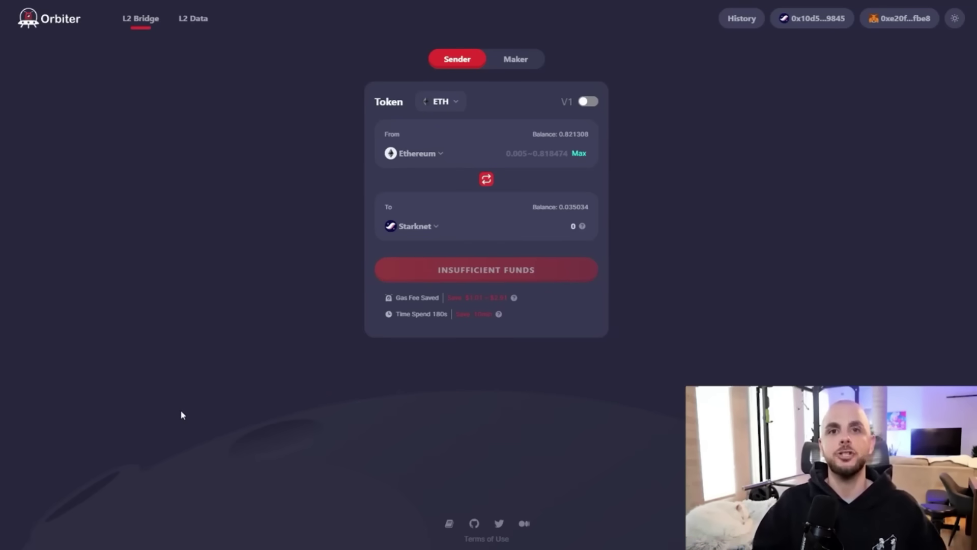
text(0.02)
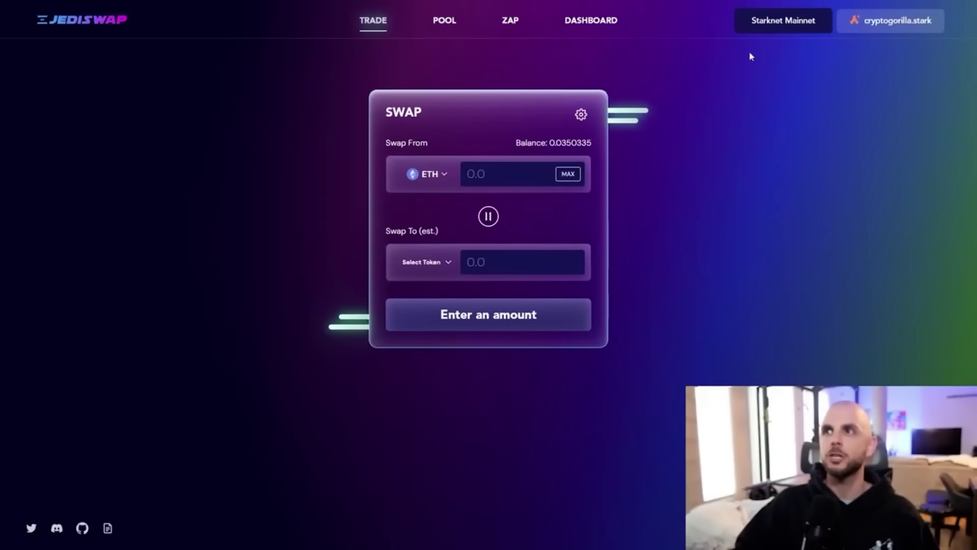
- Switch to JediSwap and set up a swap of 0.005 ETH to USDT
text(0.005)
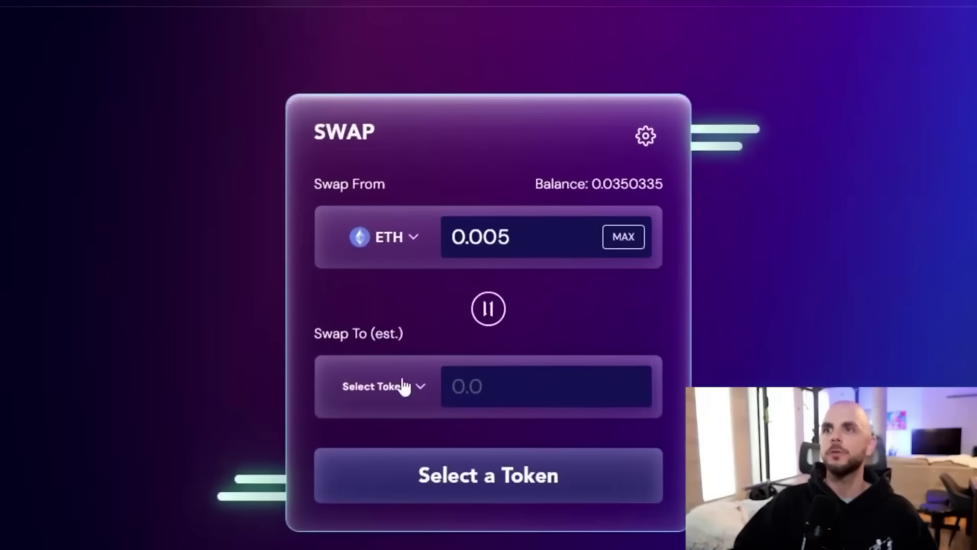
click(403, 387)
drag(408, 415, 427, 307)
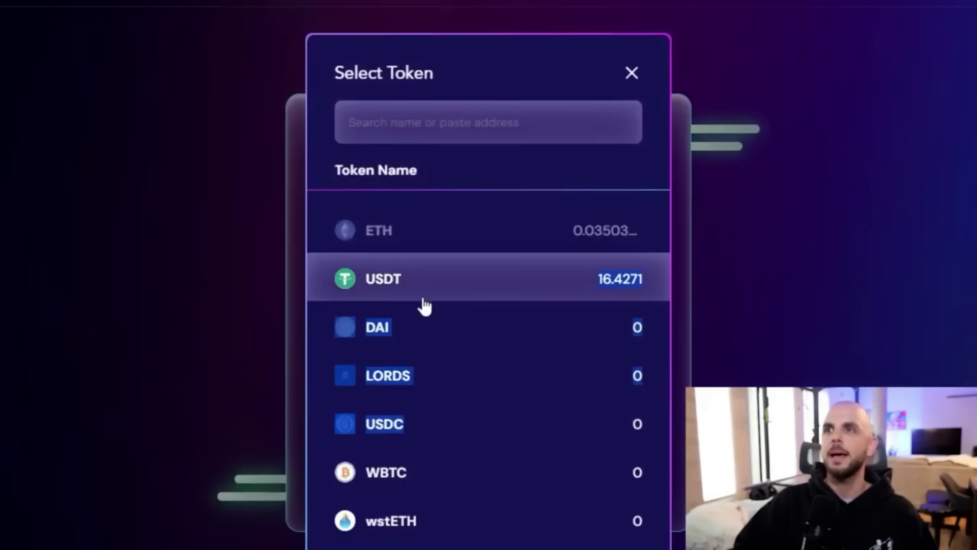
click(408, 283)
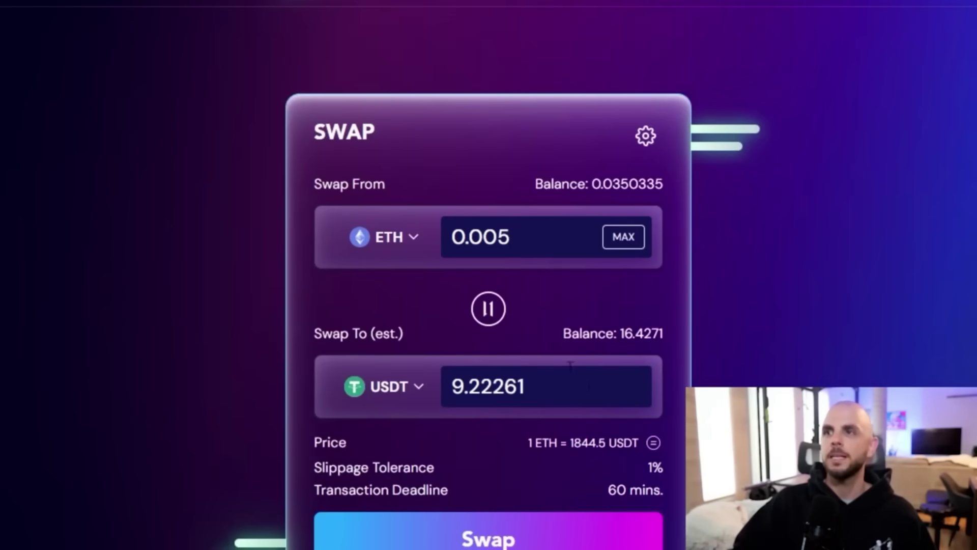
- Check the slippage and transaction deadline settings, and submit and confirm the ETH to USDT swap
click(645, 138)
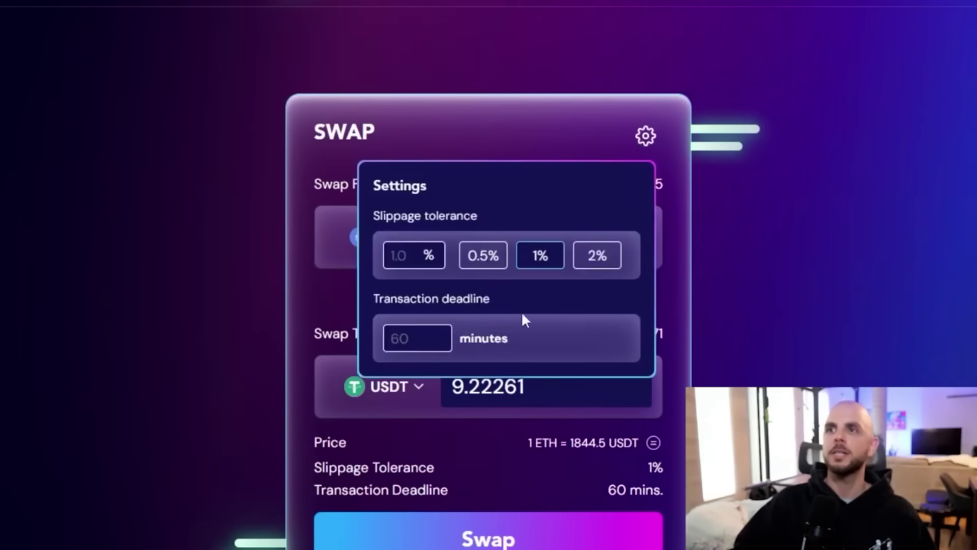
click(644, 137)
click(489, 537)
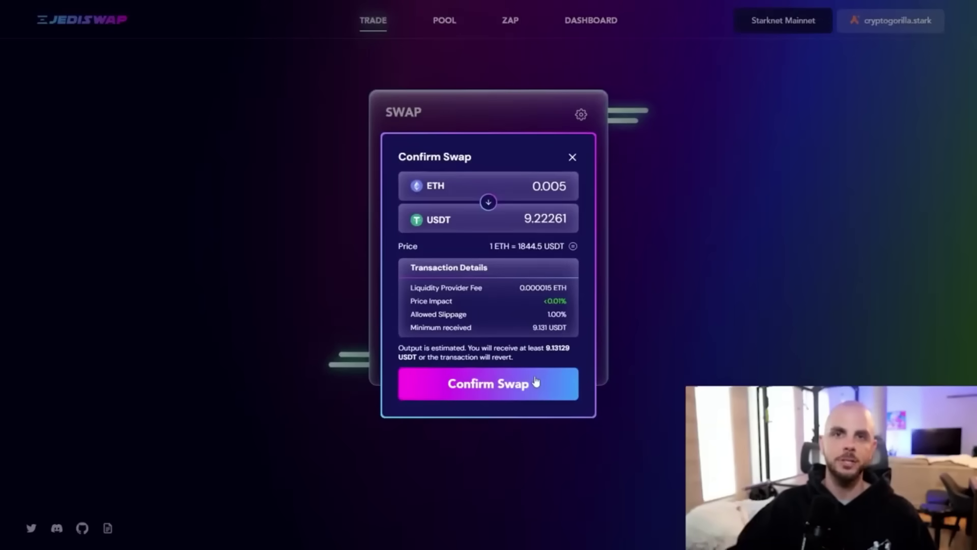
click(535, 382)
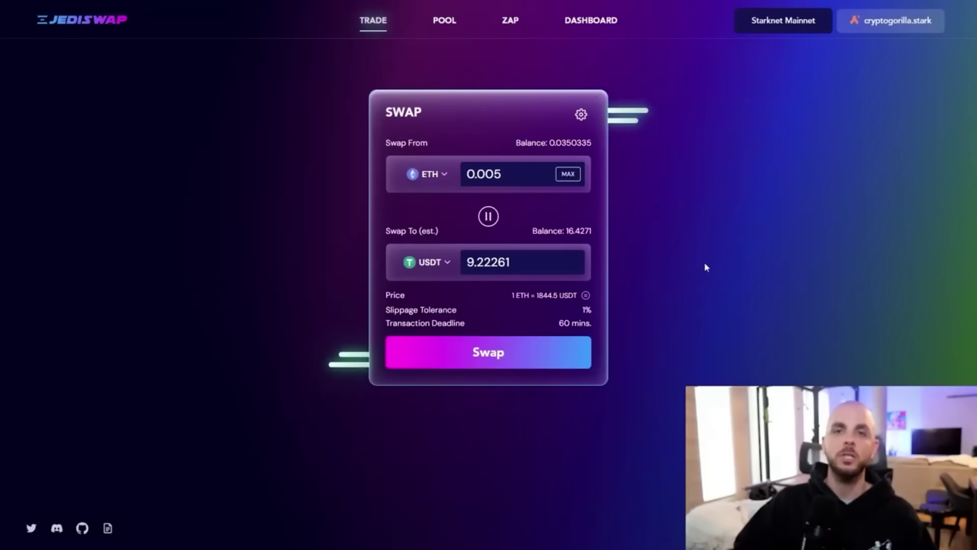
- Open JediSwap's pool pair creation and choose USDT as the second token alongside ETH
click(439, 21)
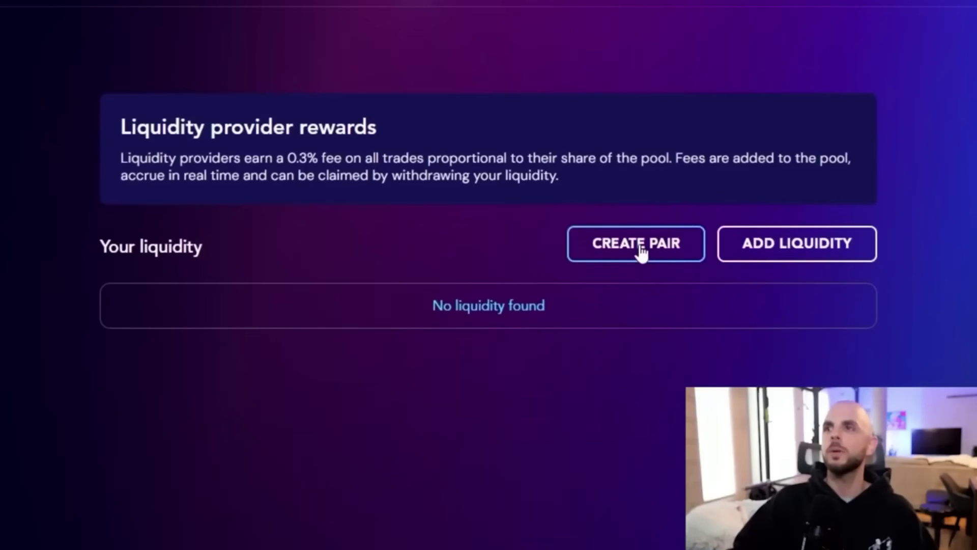
click(640, 246)
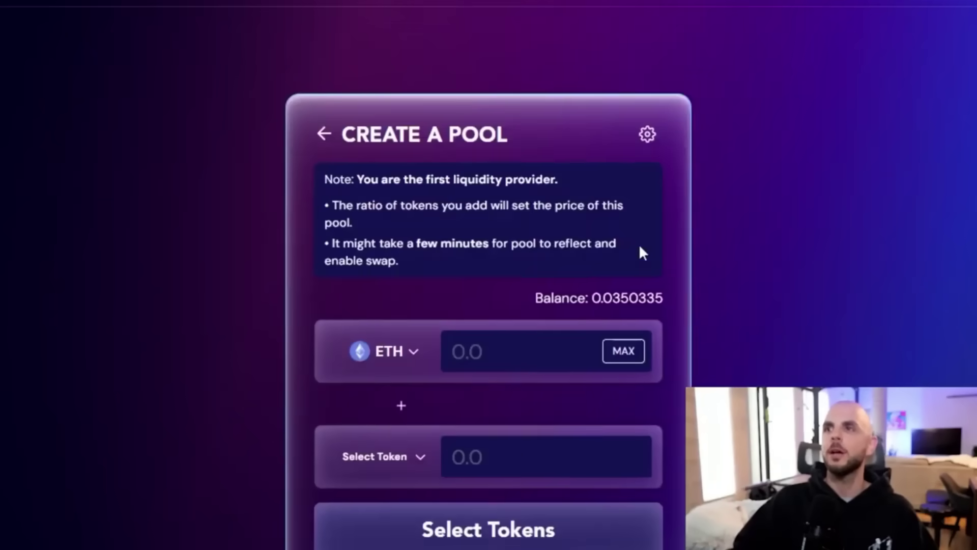
click(392, 461)
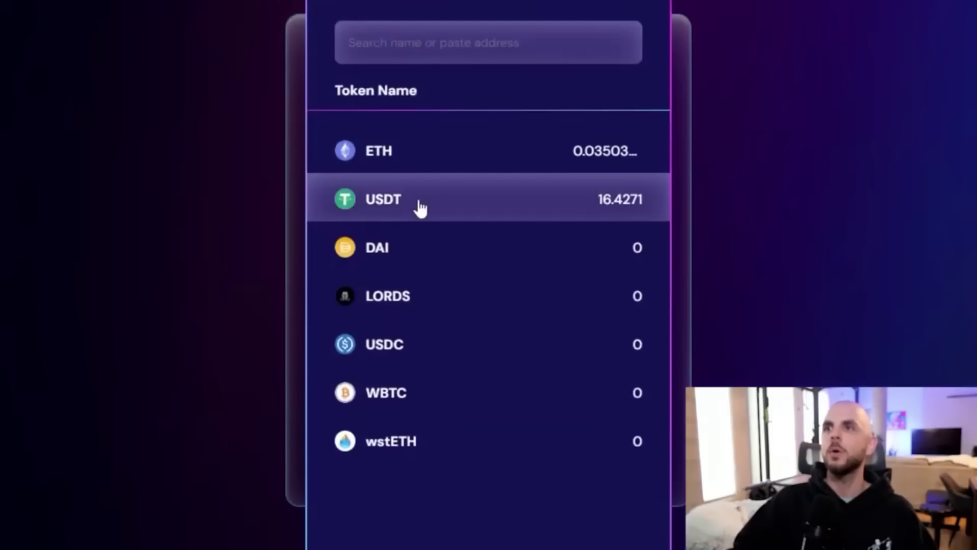
click(436, 215)
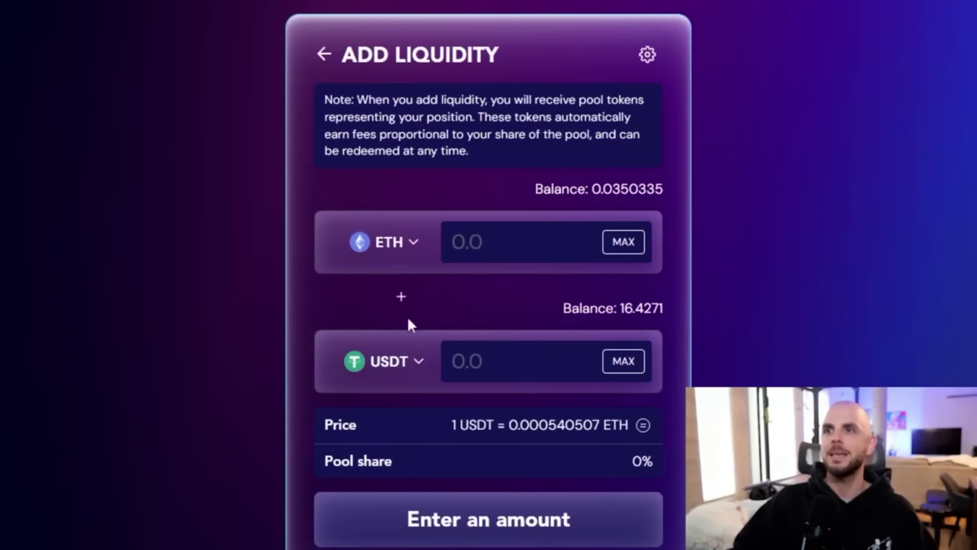
- Supply 0.005 ETH with the matching USDT to the ETH/USDT pool, confirm it and dismiss the submission notice
text(0.005)
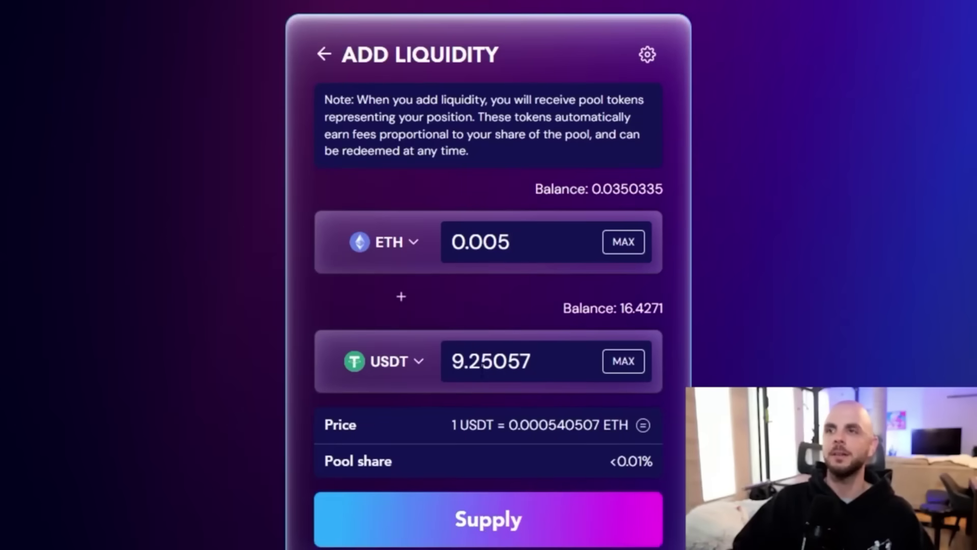
click(481, 516)
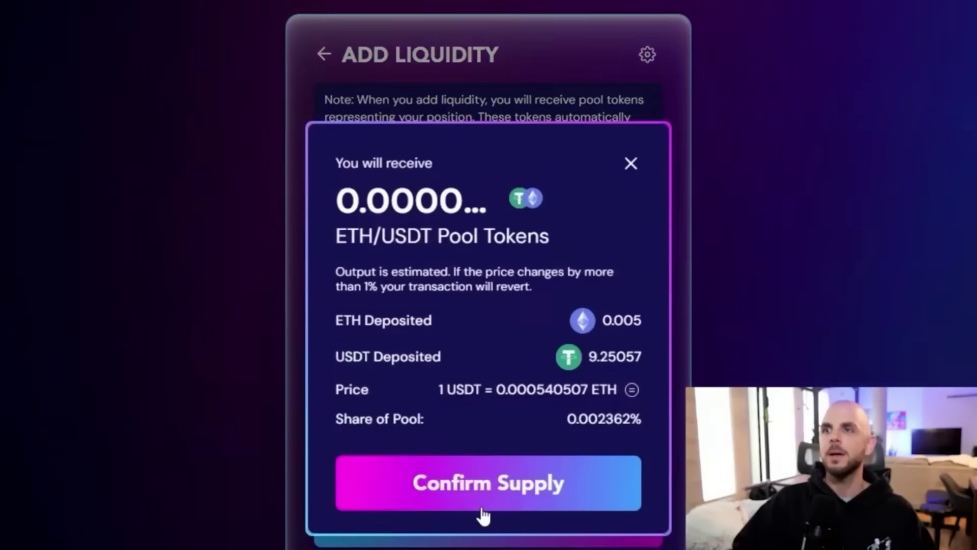
click(509, 486)
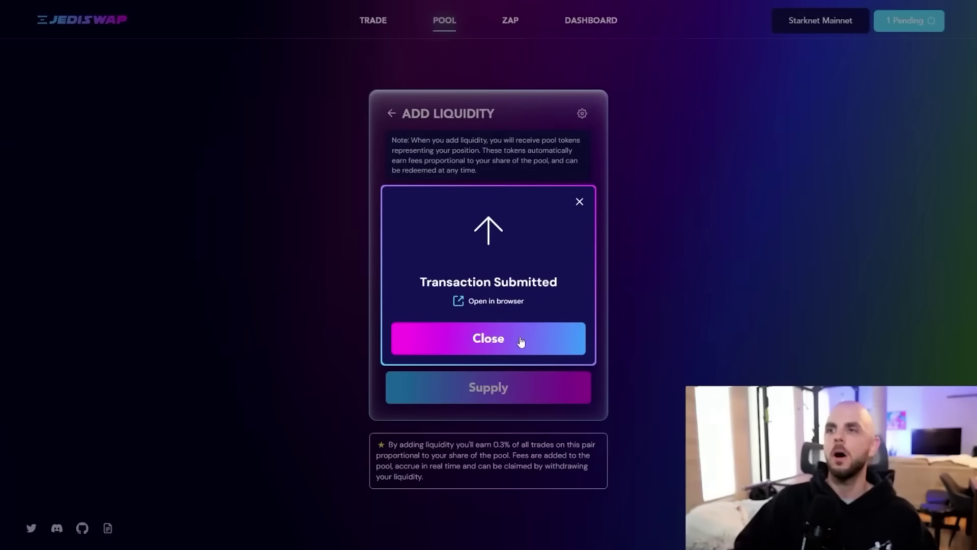
click(521, 342)
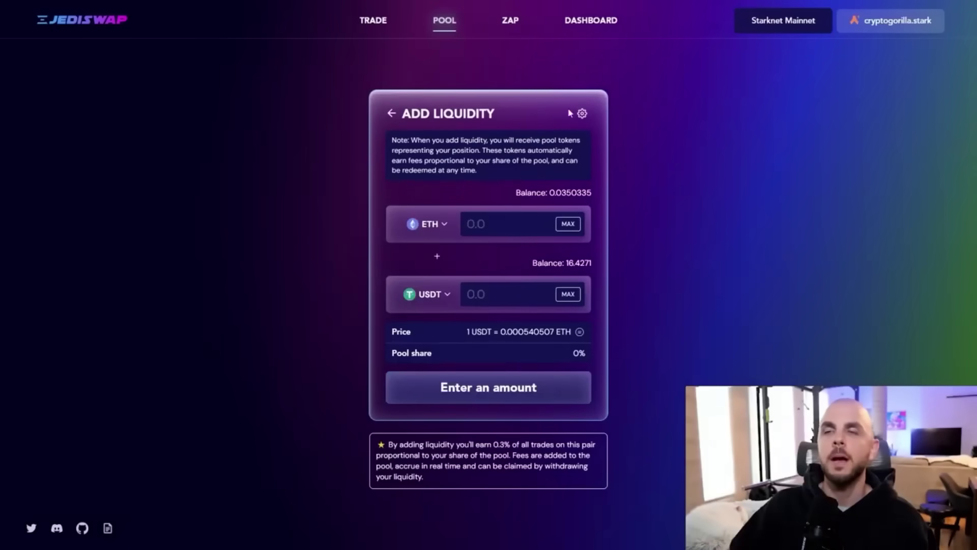
- Reload the liquidity overview, accept the MainNet risk warning and expand the details of the ETH/USDT position
click(442, 29)
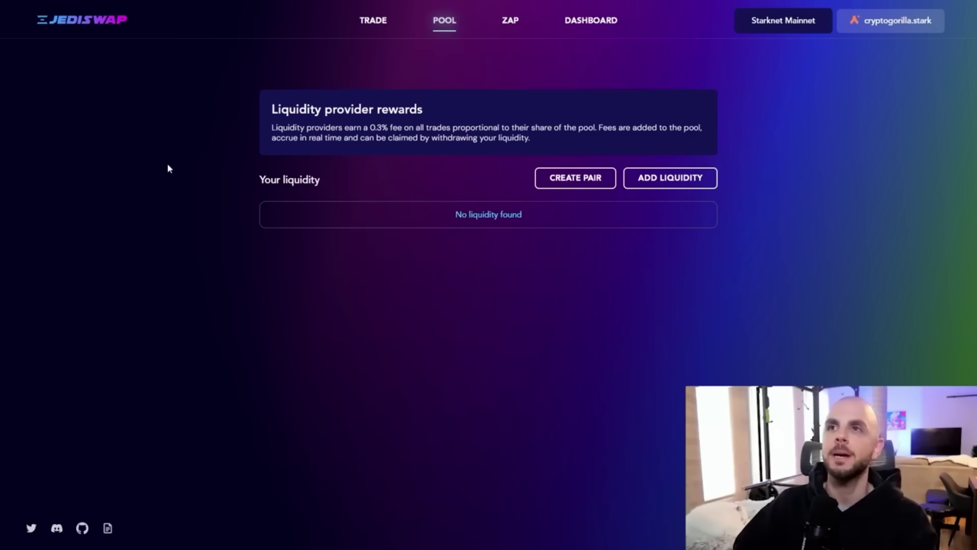
key(F5)
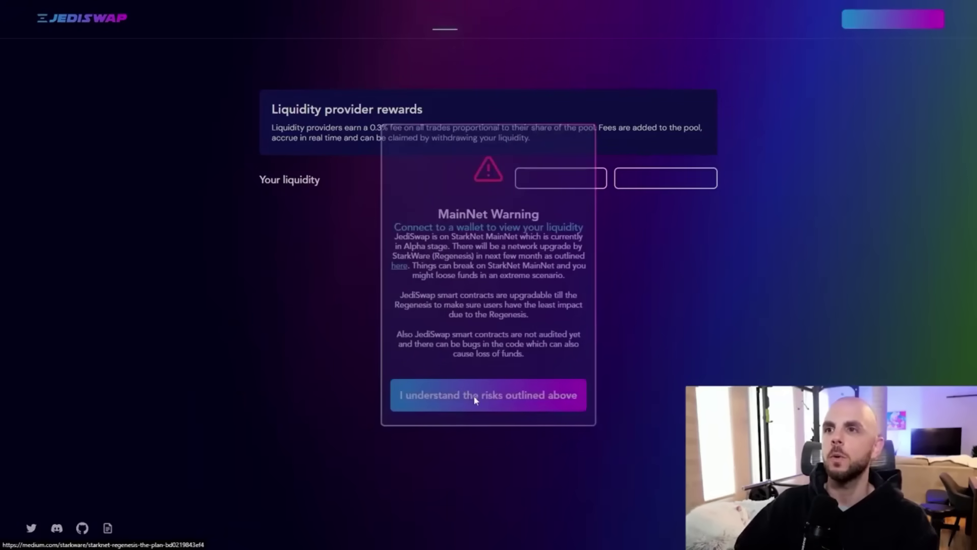
click(498, 398)
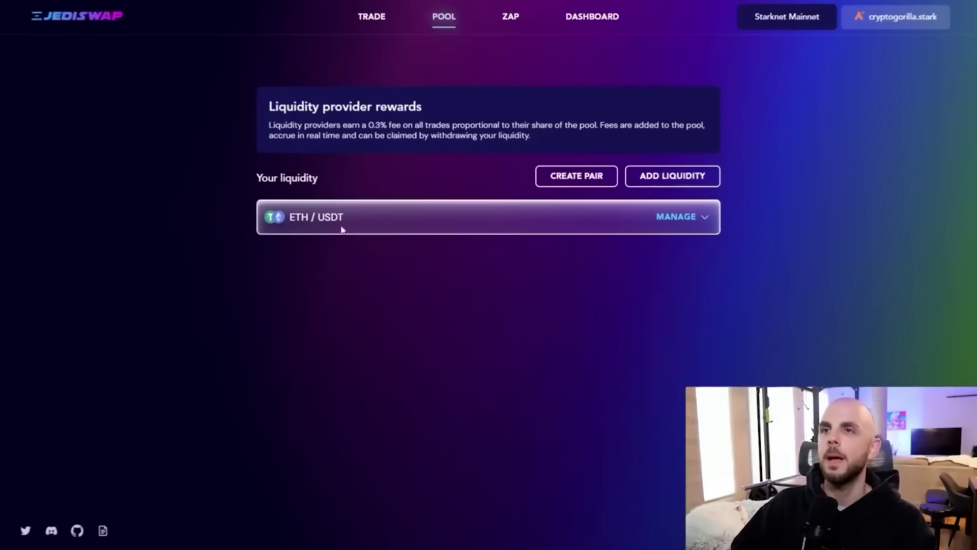
click(697, 217)
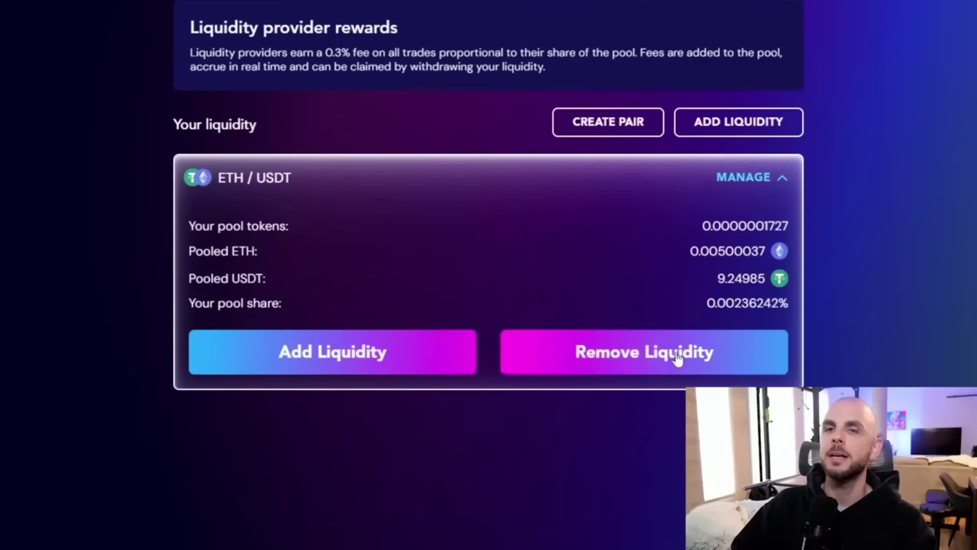
- Remove the maximum amount of liquidity from the ETH/USDT position and confirm the withdrawal
click(662, 367)
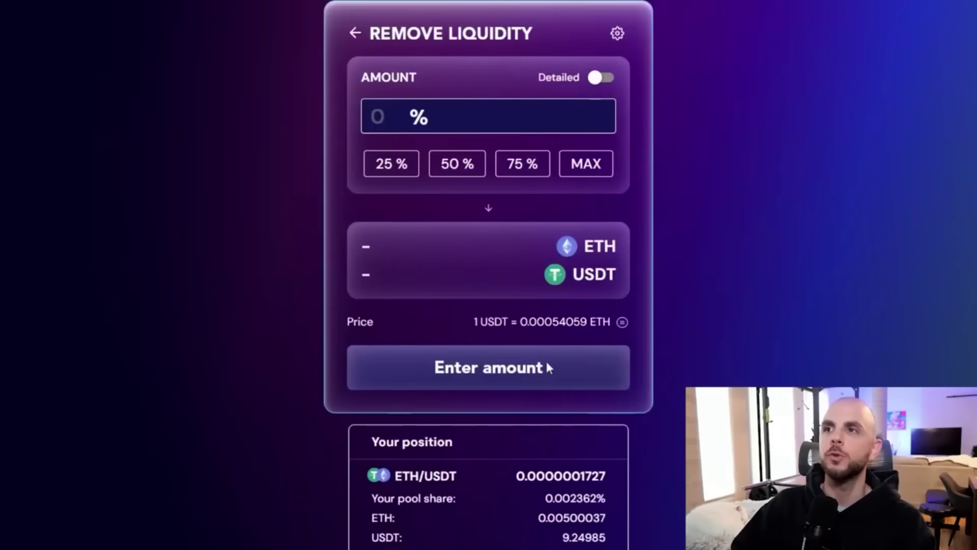
click(590, 167)
click(494, 389)
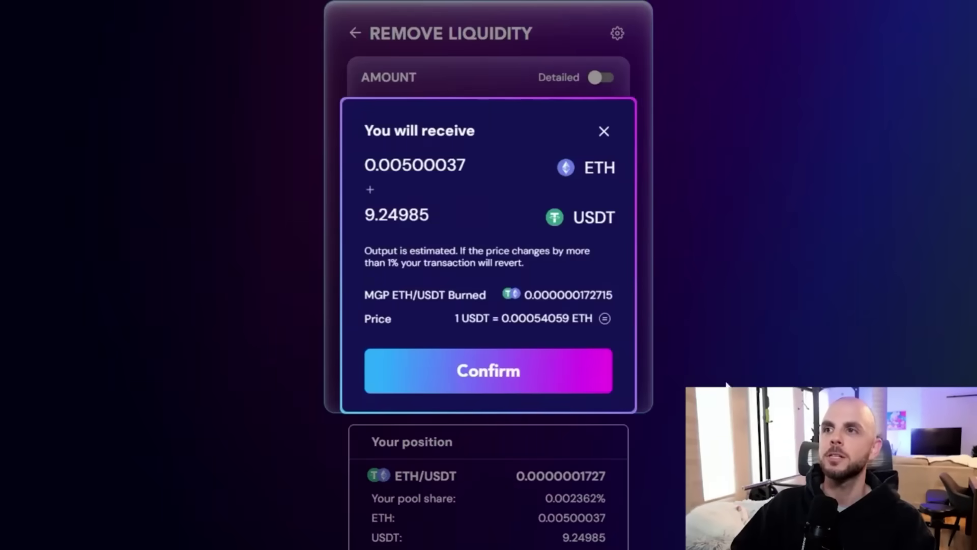
click(514, 390)
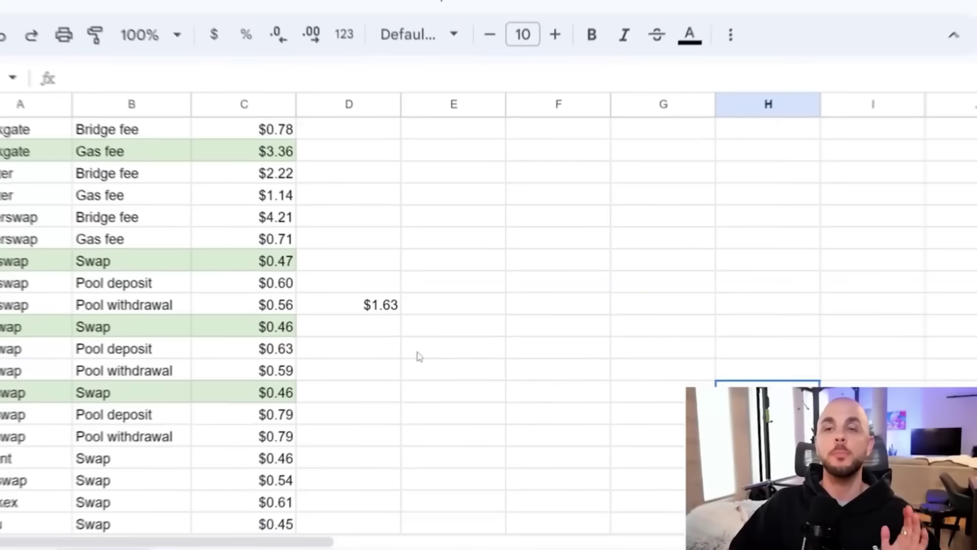
- Switch to the Starknet cost spreadsheet and inspect the Jediswap total in D9 and the individual Jediswap fees in column C
click(340, 309)
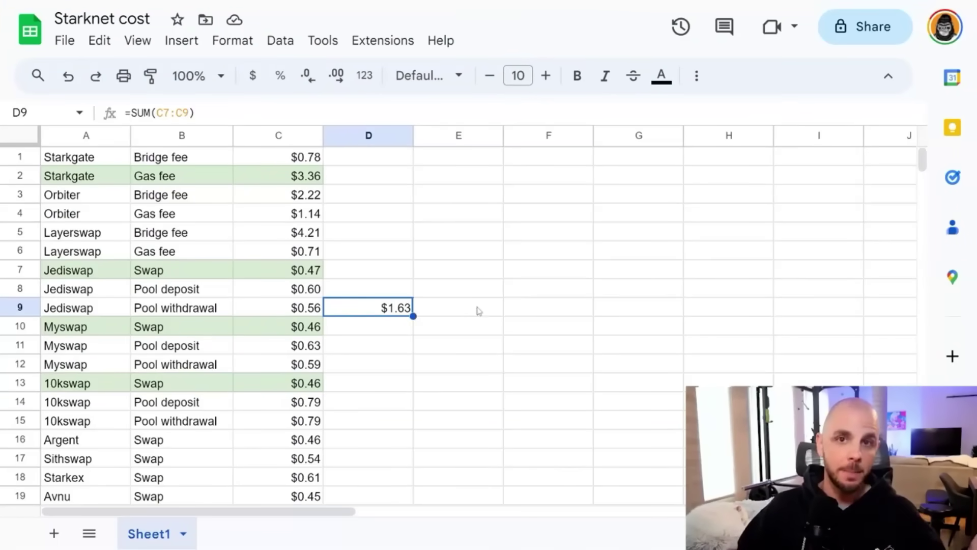
key(Left)
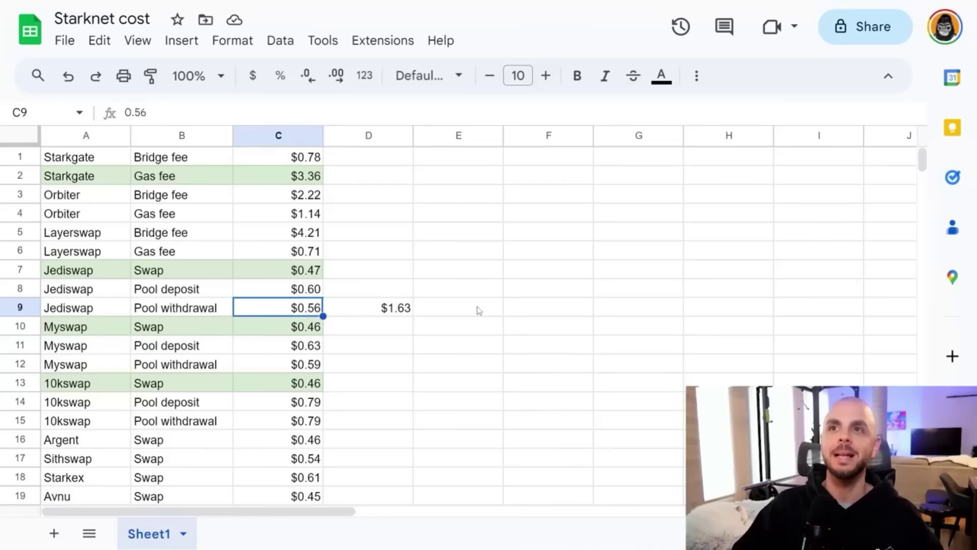
key(Up)
key(Up)
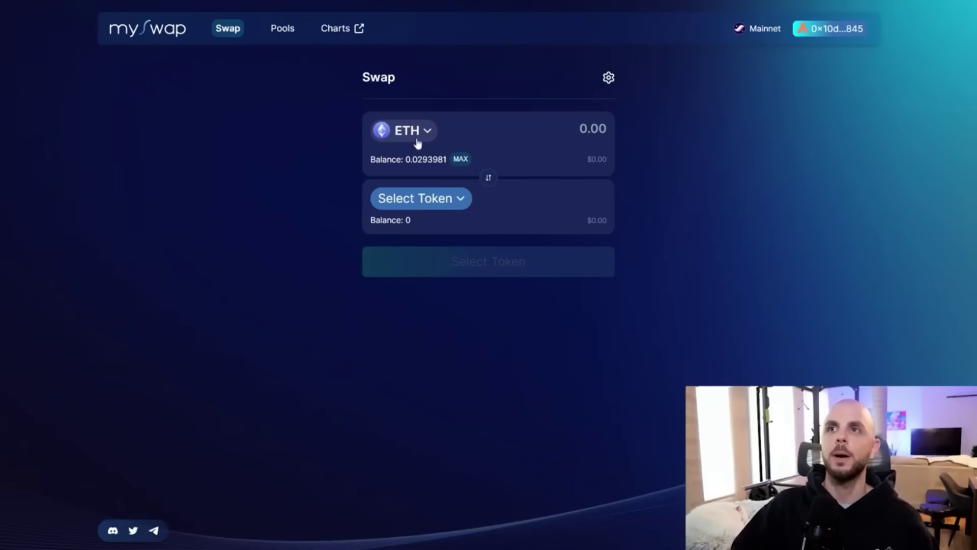
- Swap 0.005 ETH for USDT and confirm the transaction in the wallet
click(451, 200)
click(461, 319)
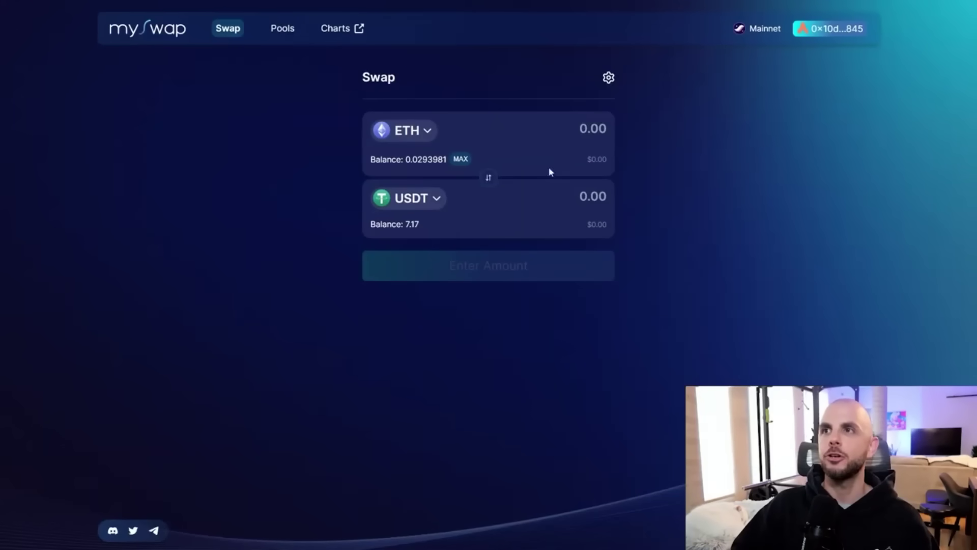
text(0.005)
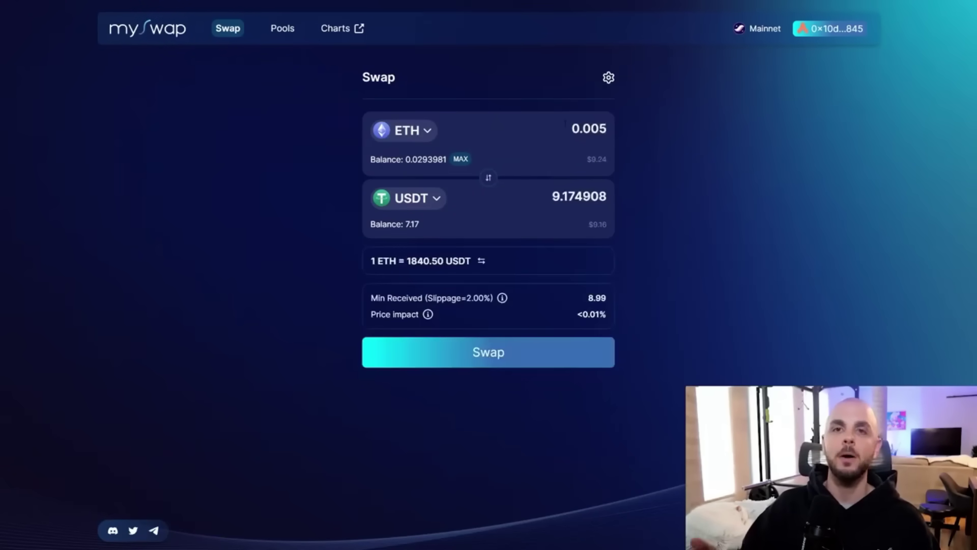
click(552, 354)
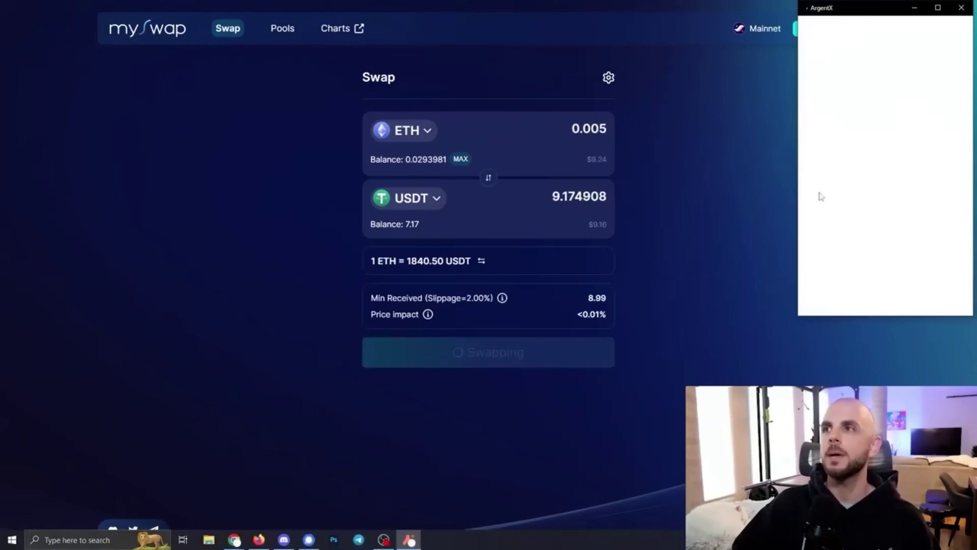
click(864, 299)
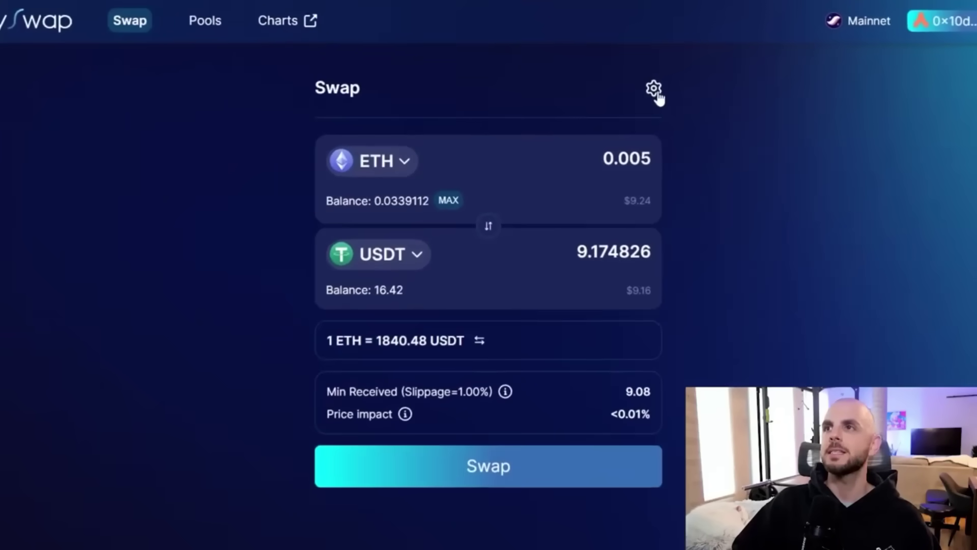
- Set the swap's maximum slippage to 2.0% and close the transaction settings
click(654, 89)
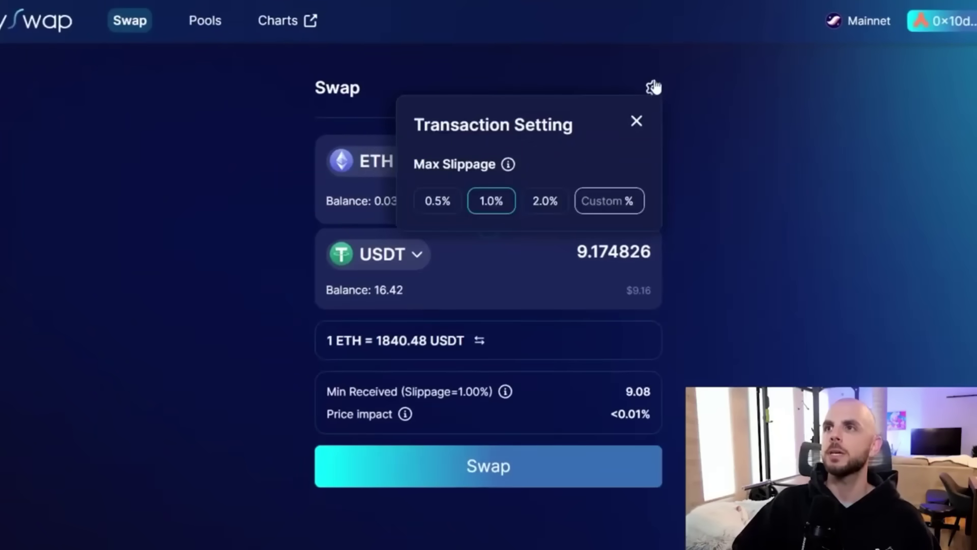
click(524, 204)
click(487, 209)
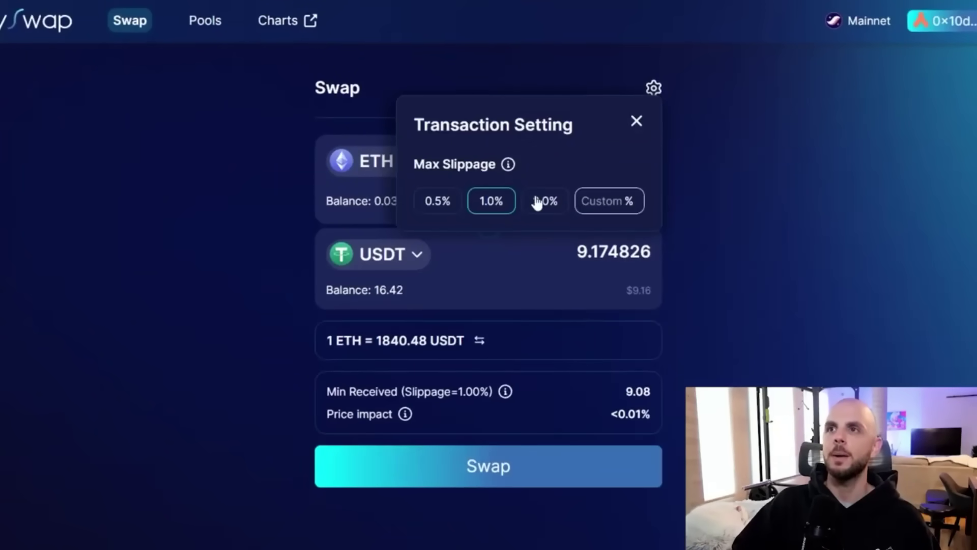
click(537, 202)
click(454, 206)
click(512, 204)
click(541, 199)
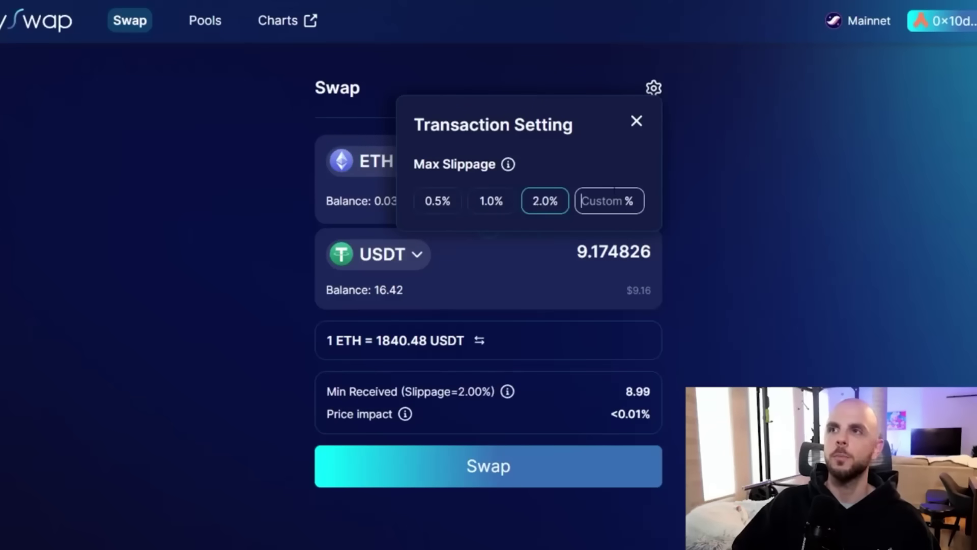
click(803, 343)
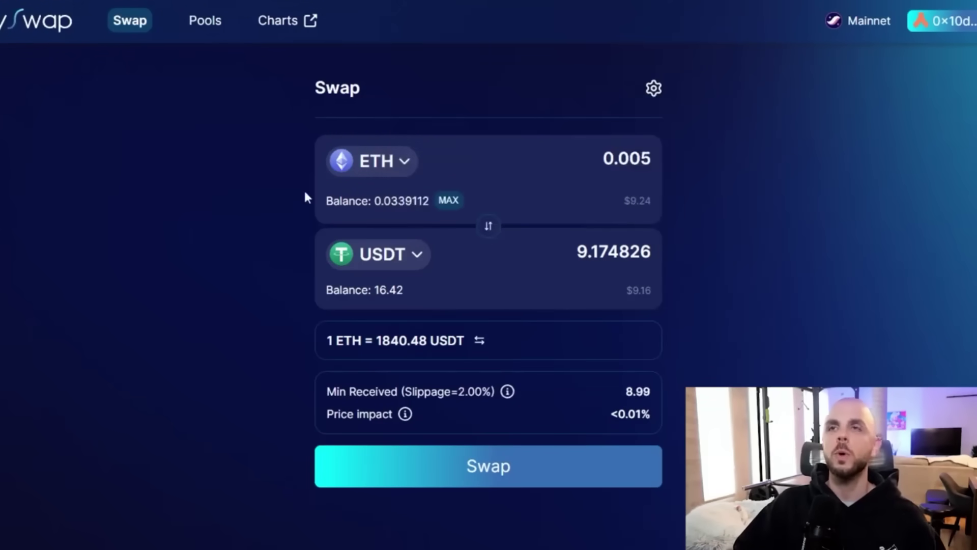
- Add liquidity to the ETH/USDT pool with 0.005 ETH and the matching USDT amount
click(204, 23)
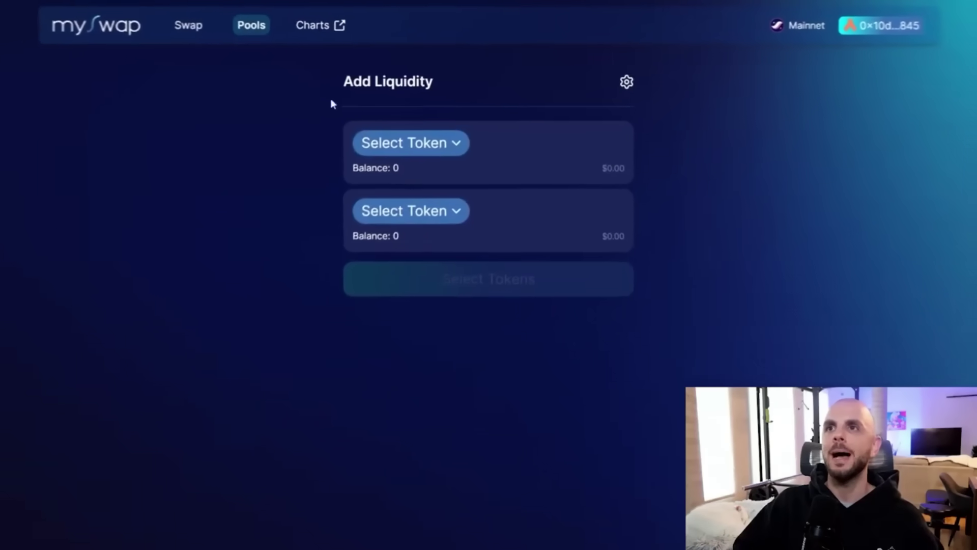
click(446, 131)
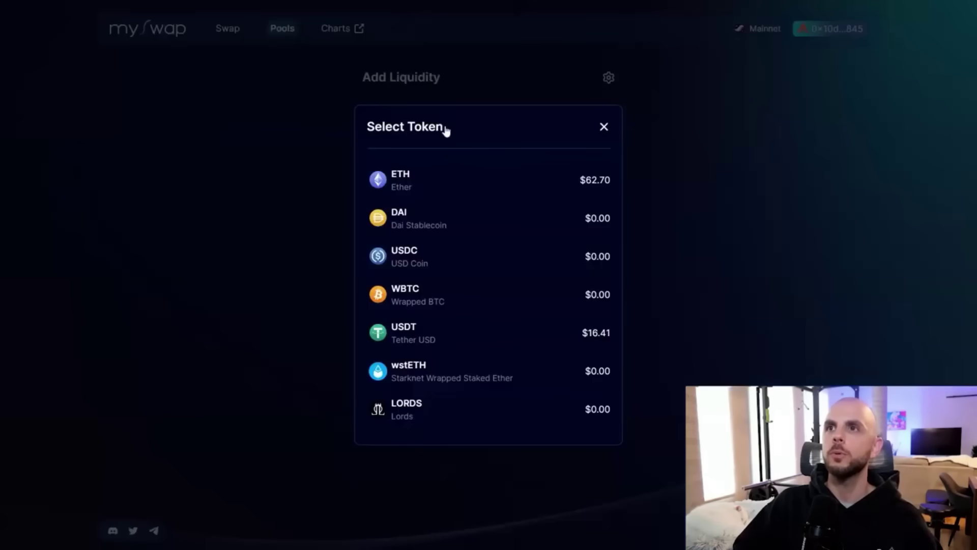
click(426, 187)
click(429, 198)
click(430, 312)
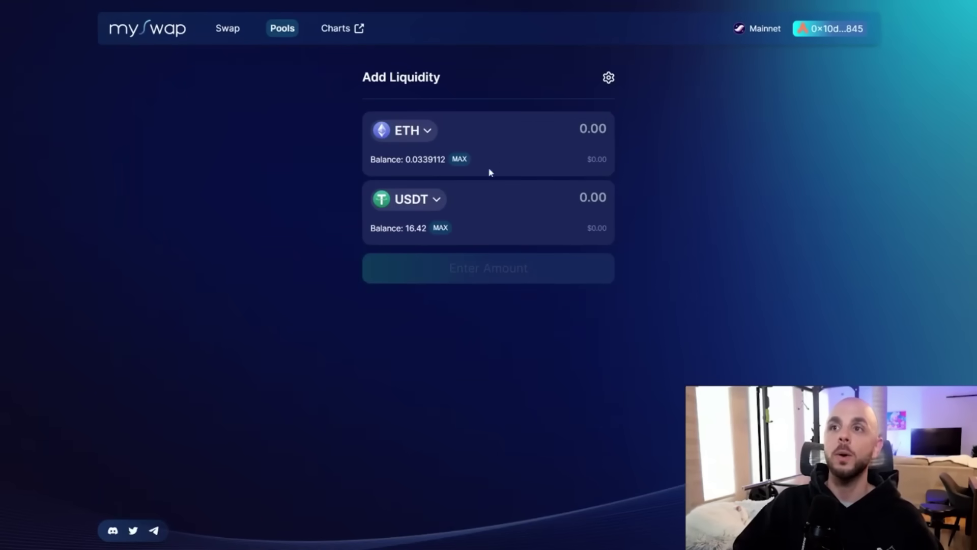
text(0.005)
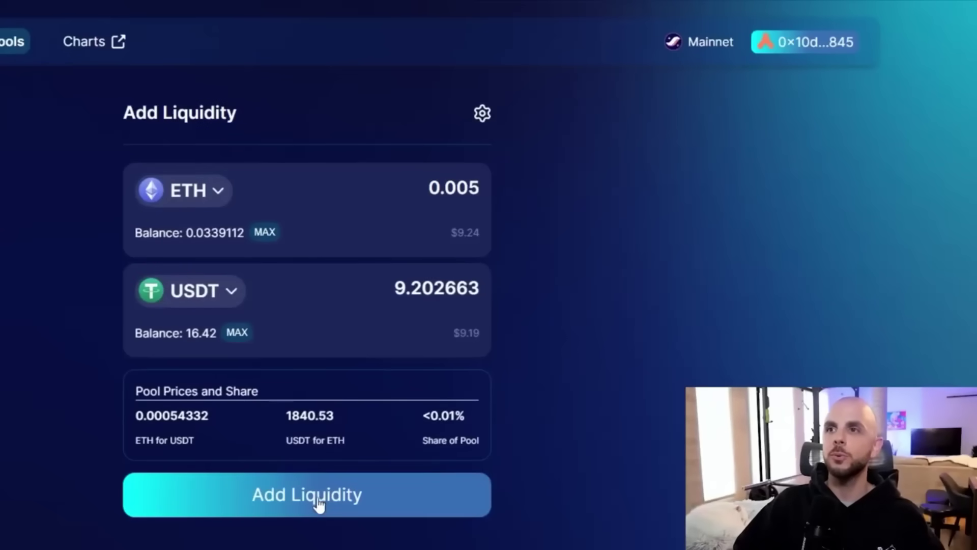
click(319, 508)
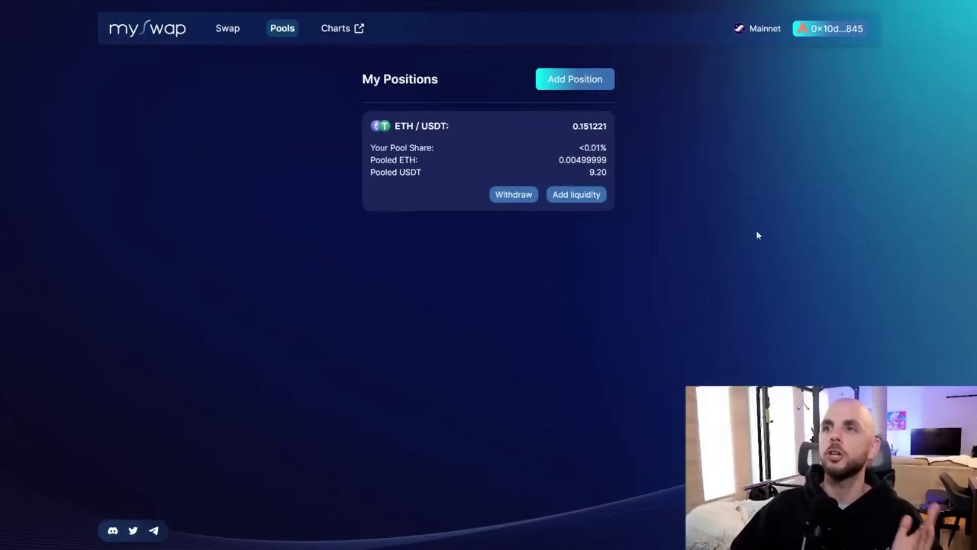
- Withdraw the maximum amount of liquidity from the ETH/USDT position and confirm it in the wallet
click(511, 200)
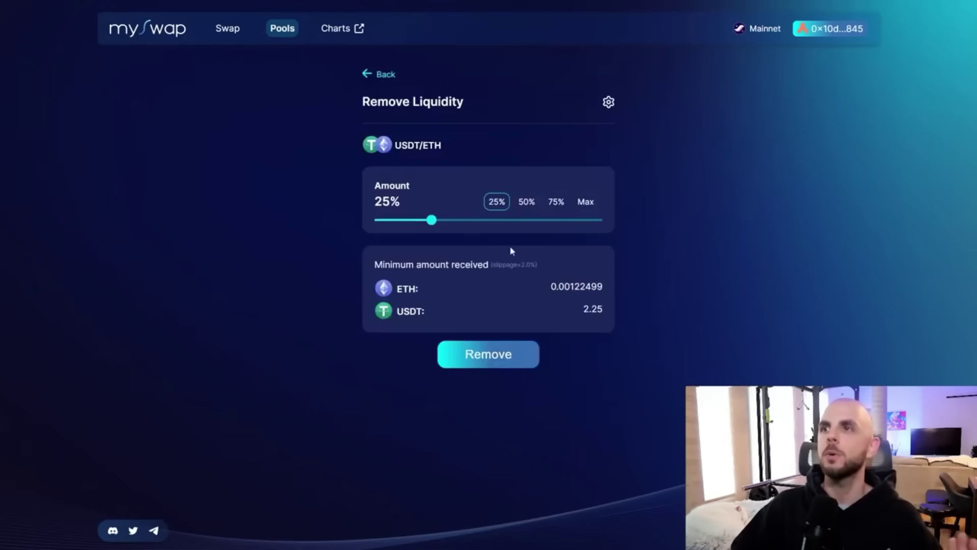
click(589, 206)
click(535, 351)
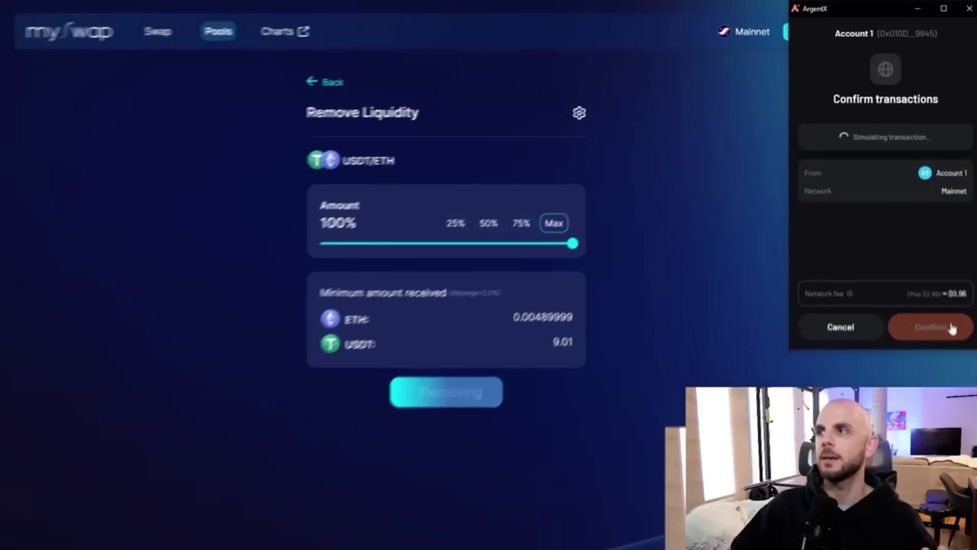
click(933, 294)
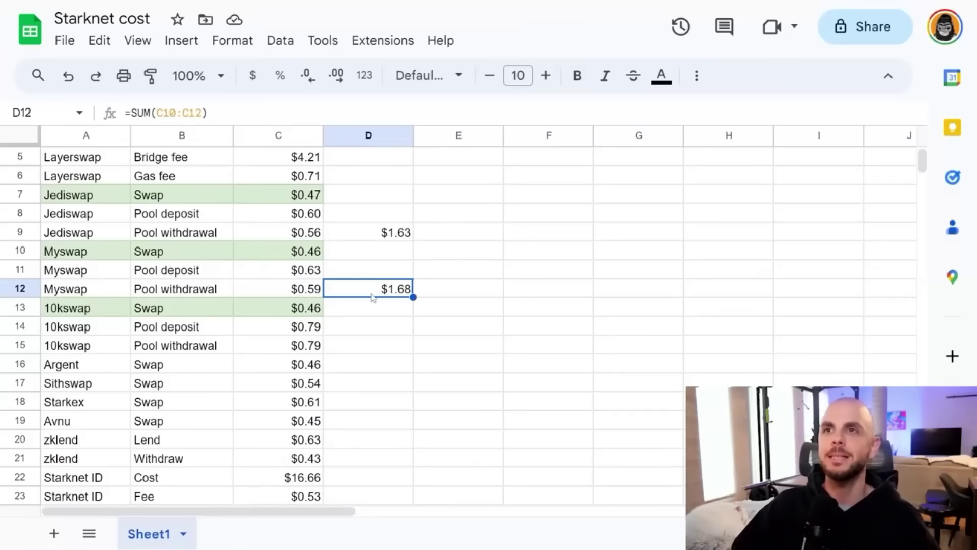
- Inspect the Myswap swap fee in C10 of the Starknet cost spreadsheet
click(285, 254)
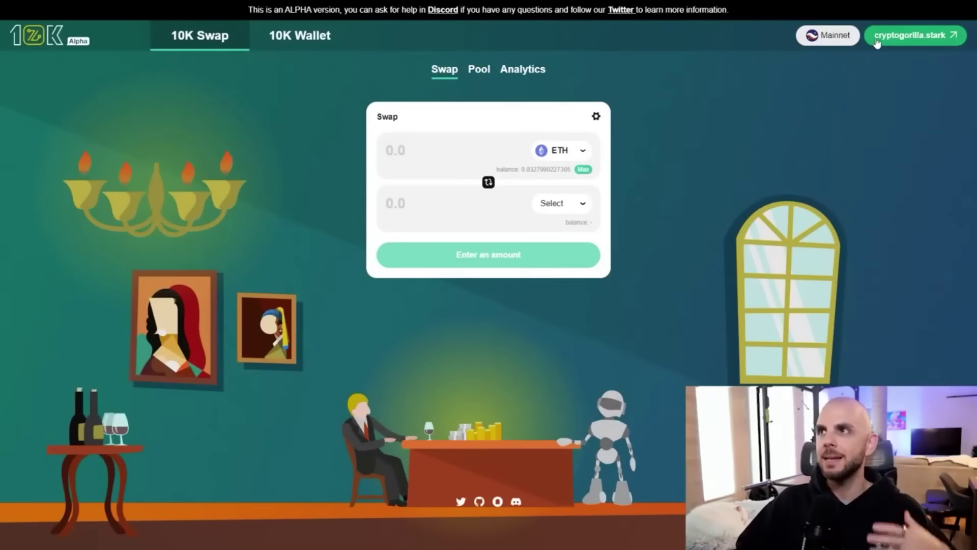
- Set up a swap of 0.005 ETH to USDT on 10K Swap
click(574, 208)
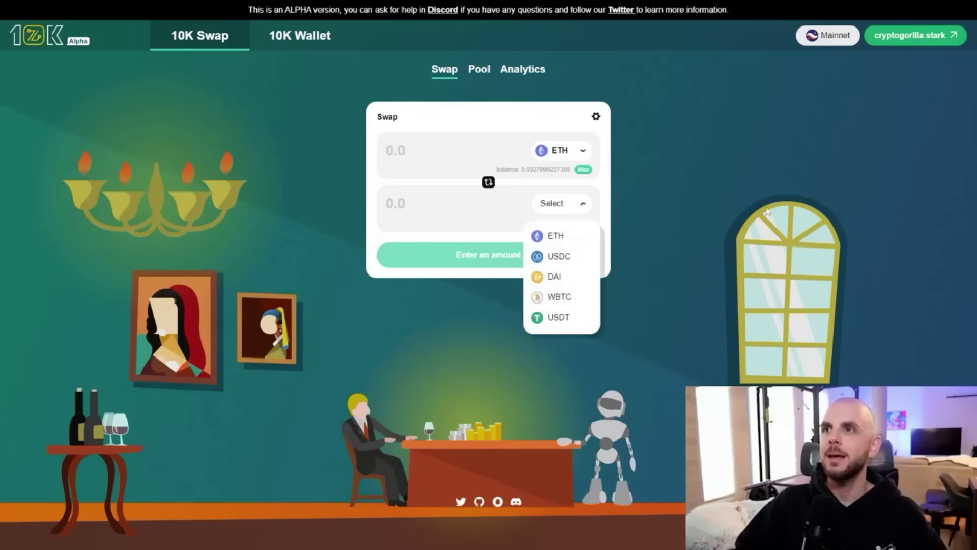
click(567, 317)
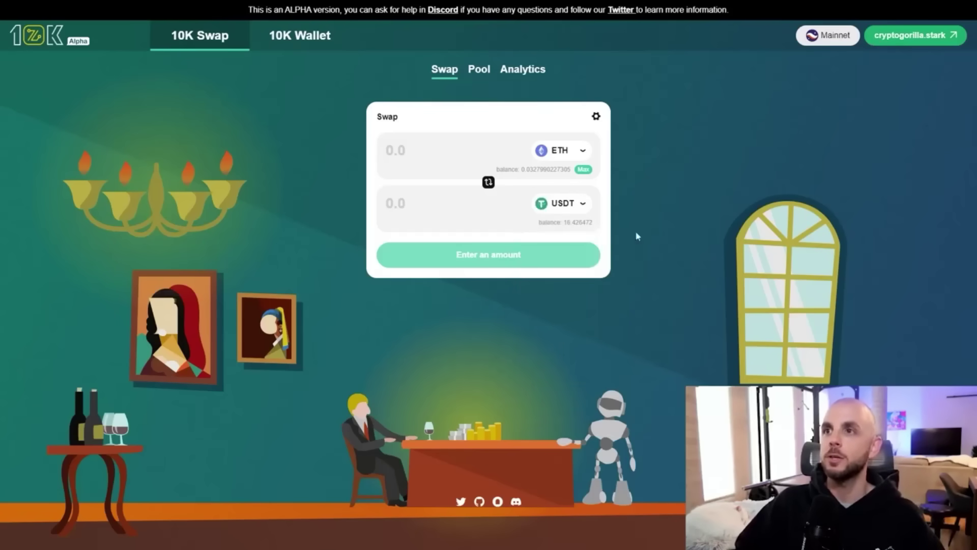
text(0.005)
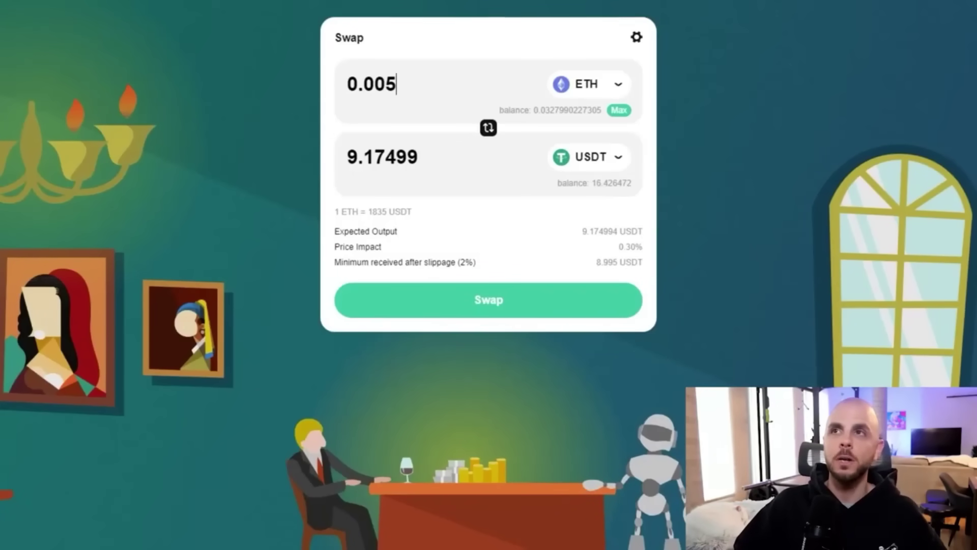
- Supply 0.005 ETH with the matching USDT to the ETH-USDT pool and confirm the deposit in the wallet
click(475, 24)
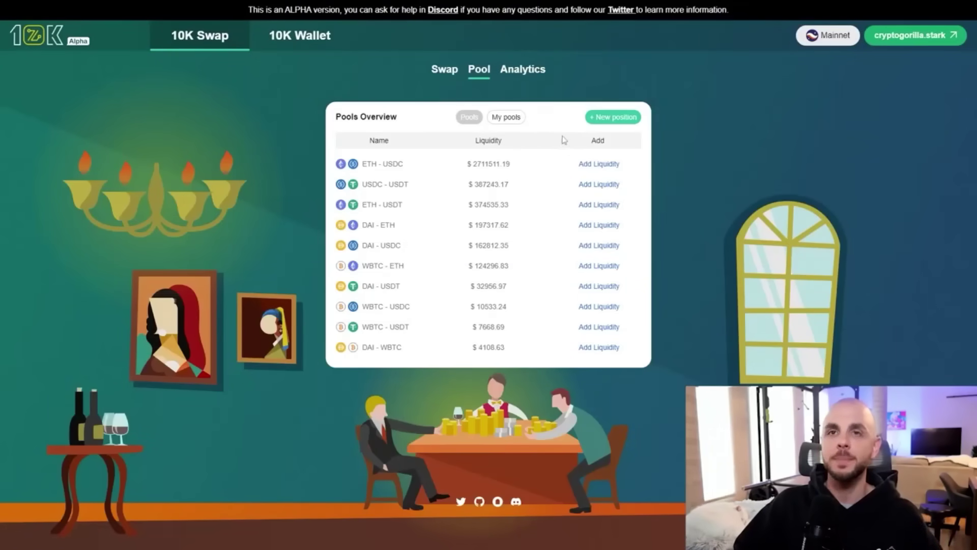
click(598, 206)
text(0.005)
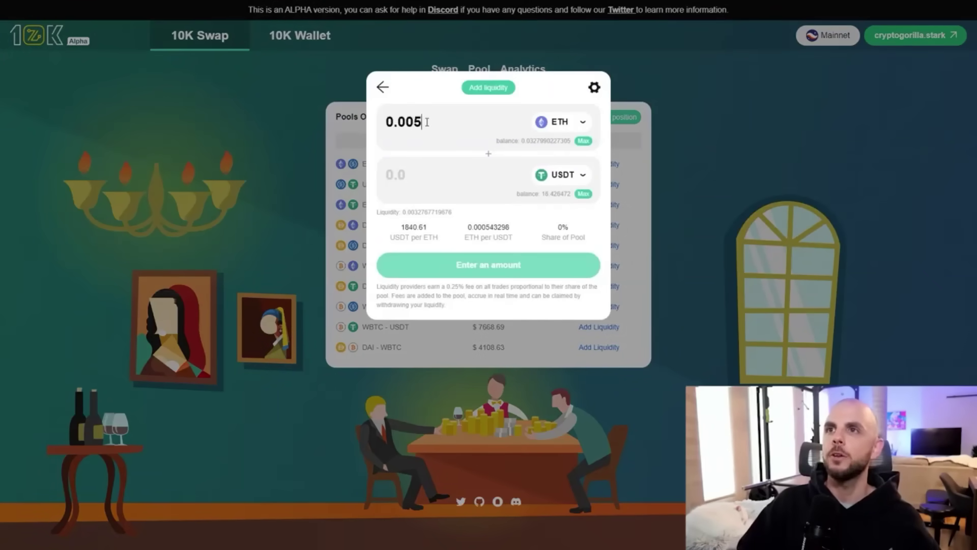
click(483, 264)
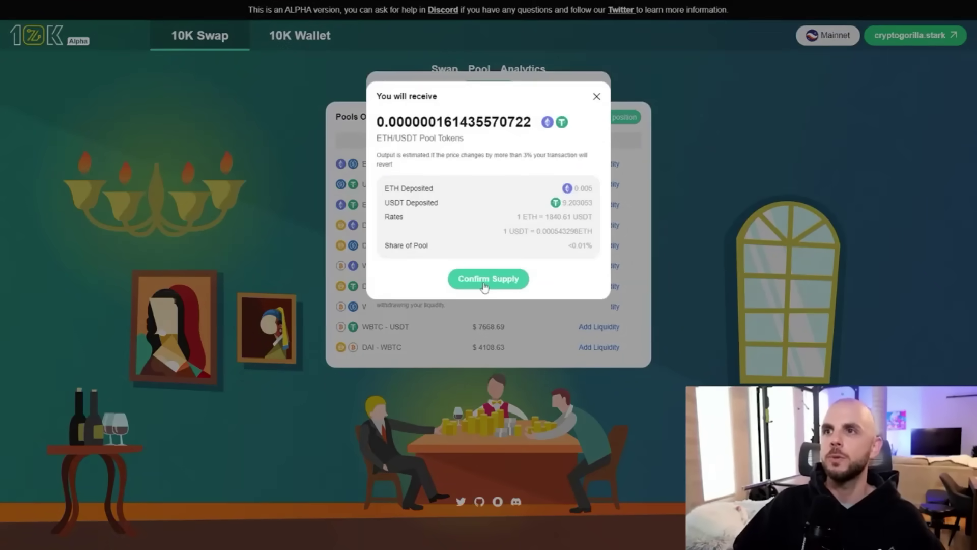
click(485, 286)
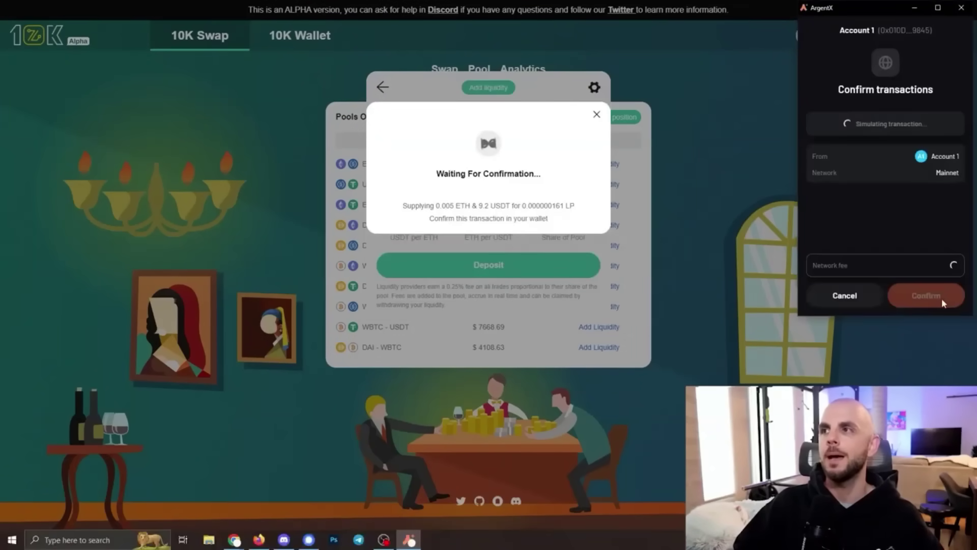
click(934, 297)
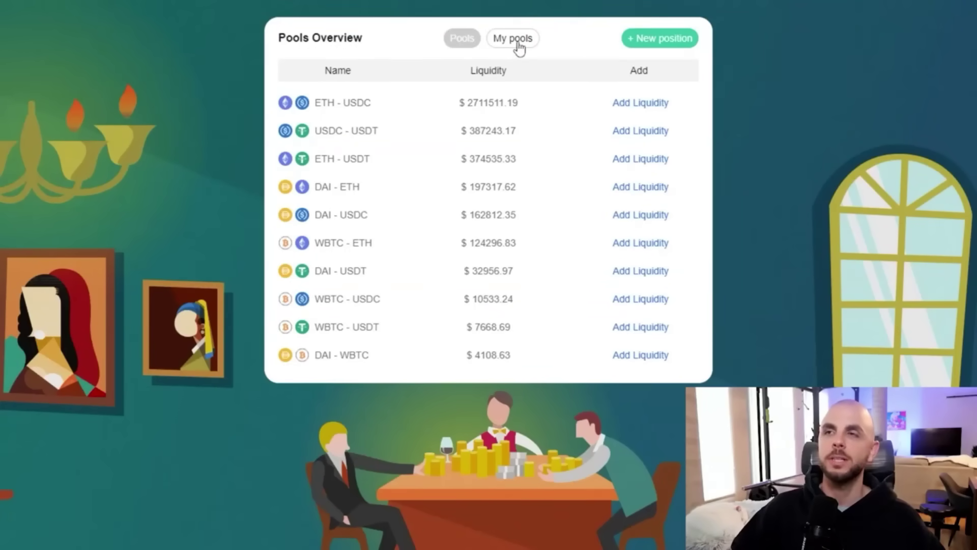
- Open the owned ETH-USDT pool position, then approve and confirm a withdrawal of 100% of its liquidity
click(519, 46)
click(677, 87)
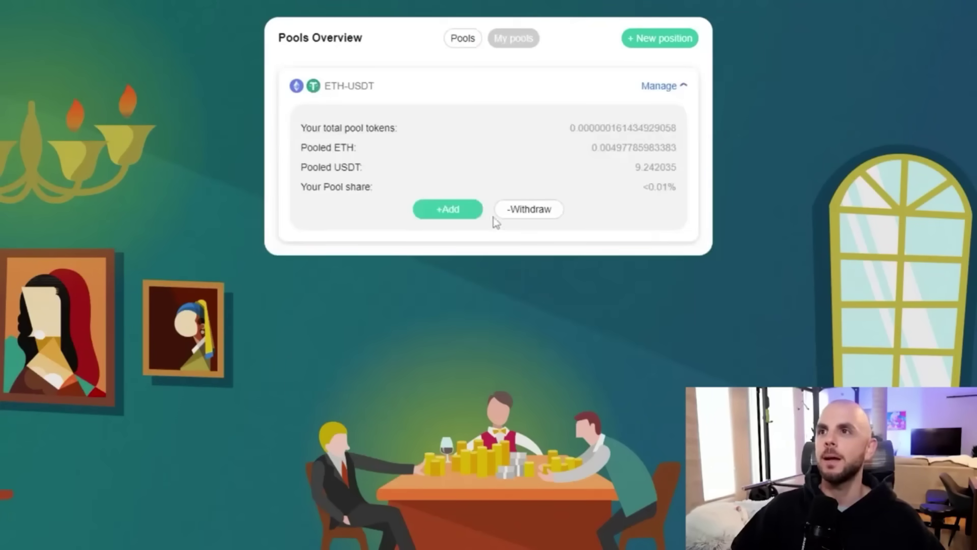
click(540, 214)
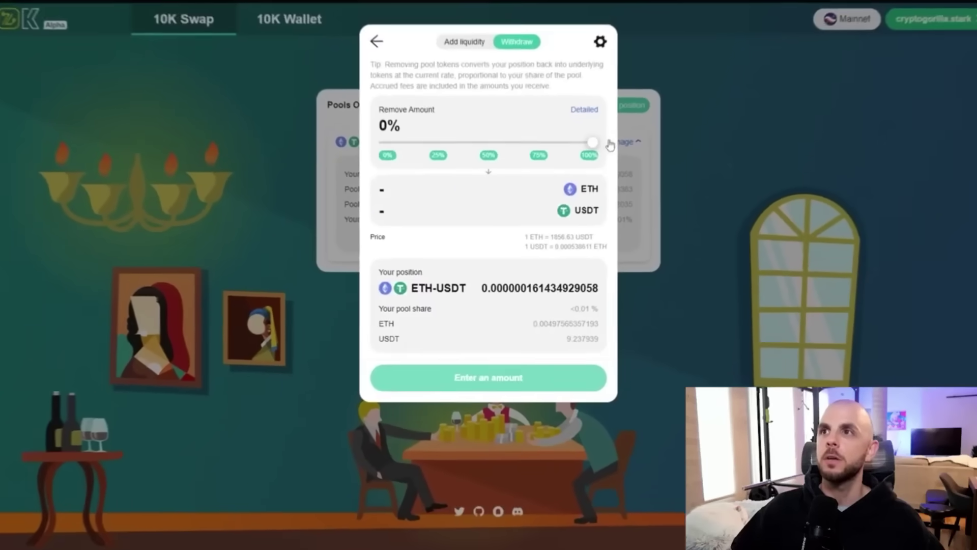
click(612, 90)
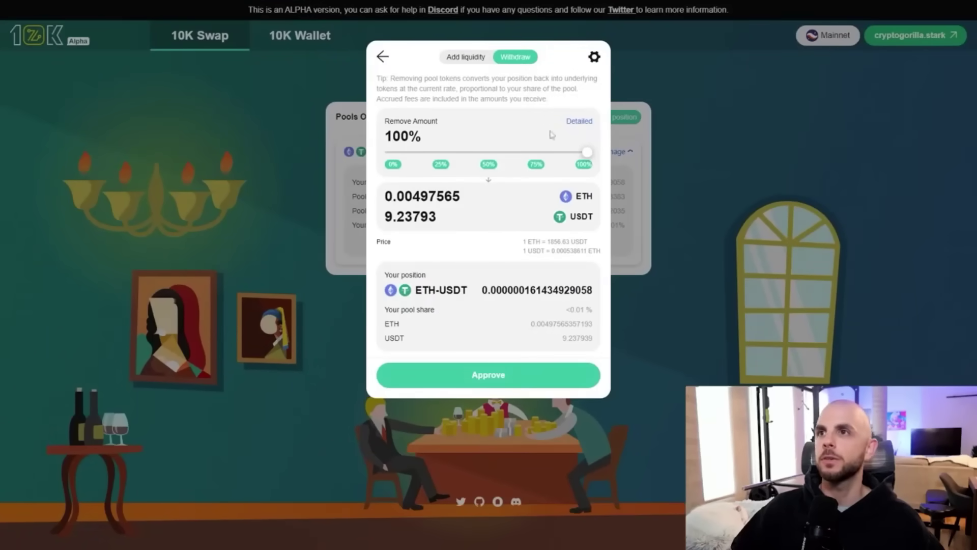
click(494, 369)
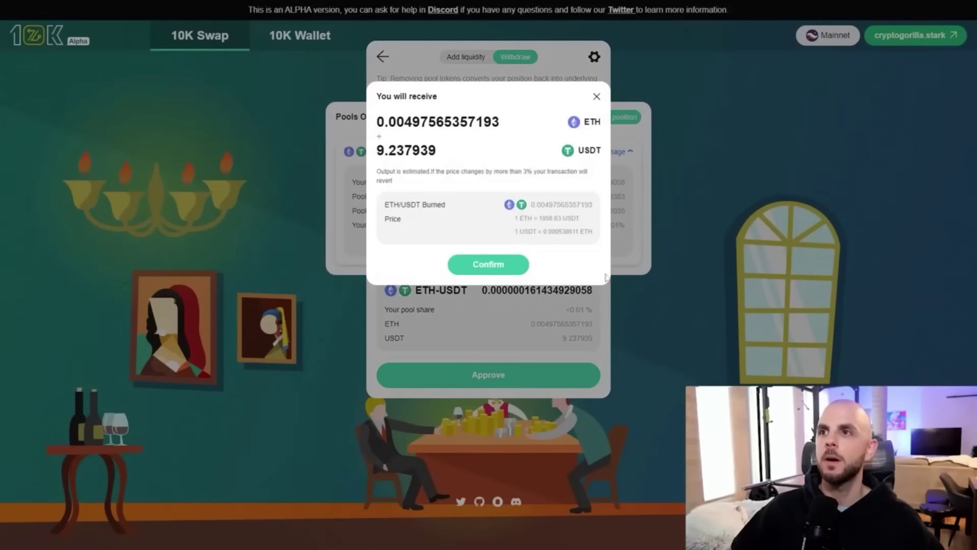
click(495, 267)
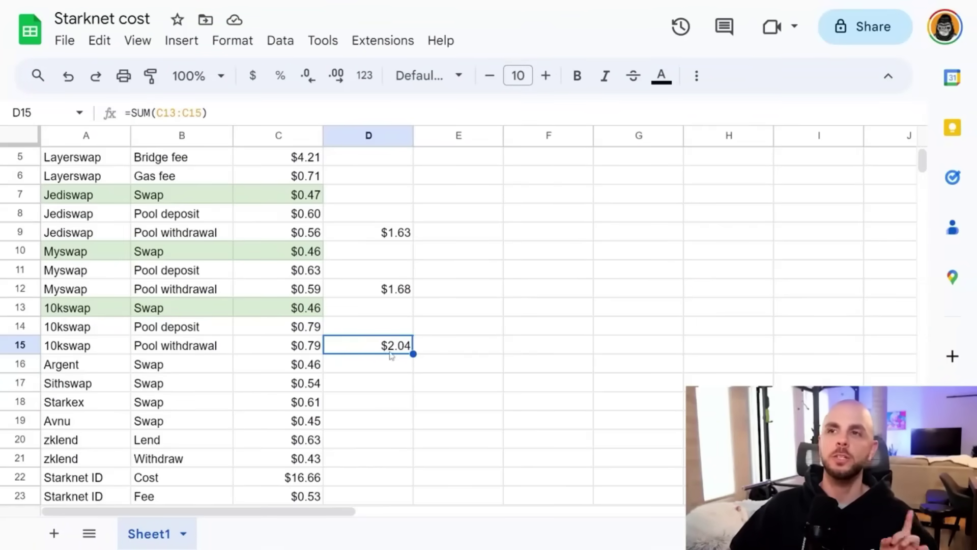
- Compare the 10kswap, Myswap and Jediswap swap fees in C13, C10 and C7, and examine the dapp rows below them
click(307, 311)
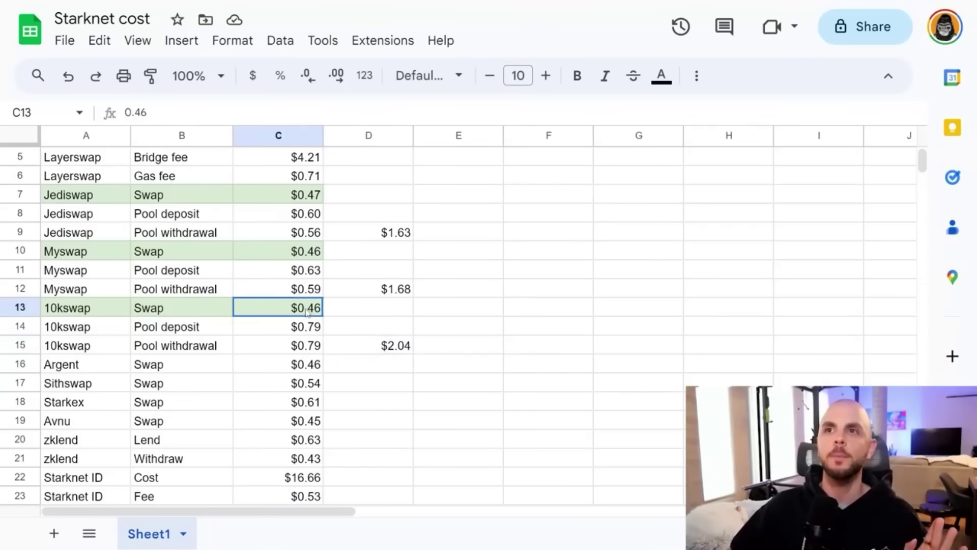
click(312, 261)
click(321, 199)
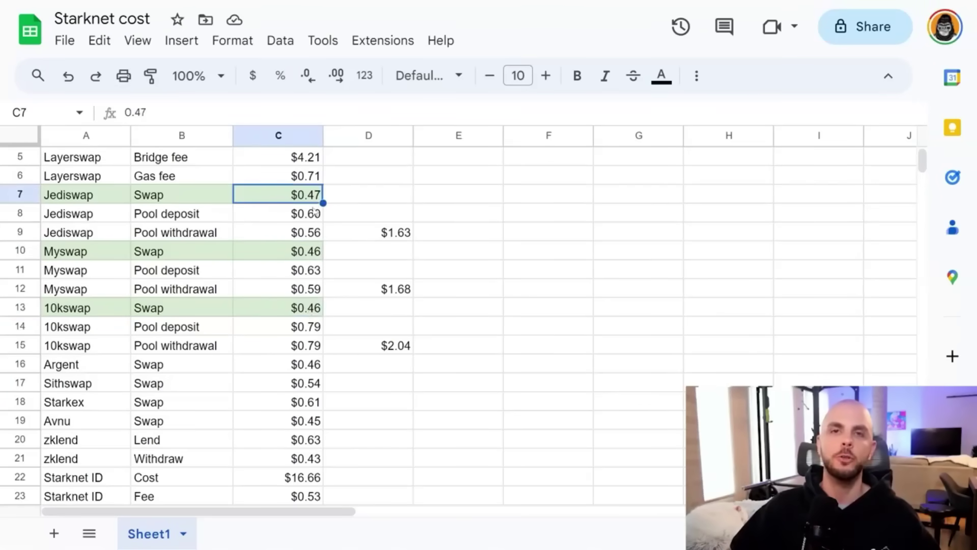
click(253, 300)
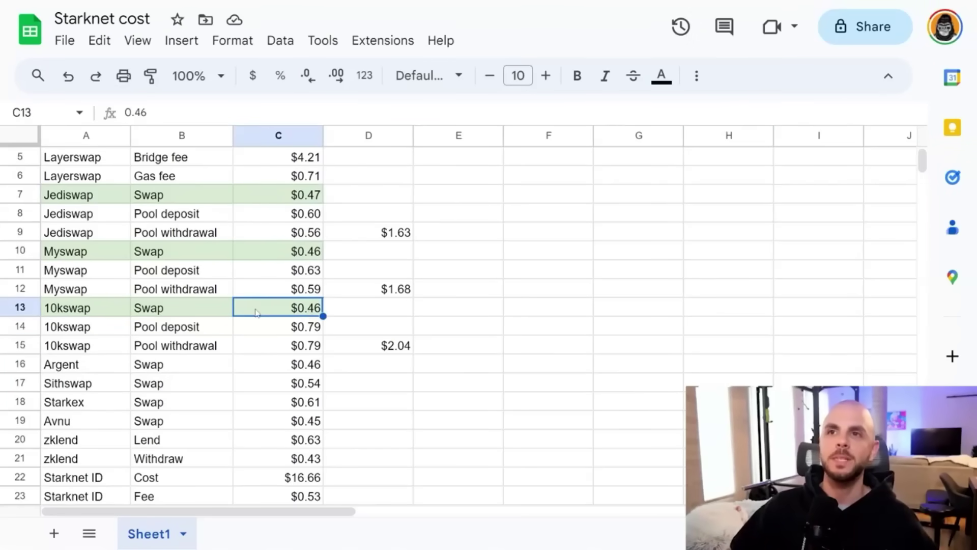
click(196, 311)
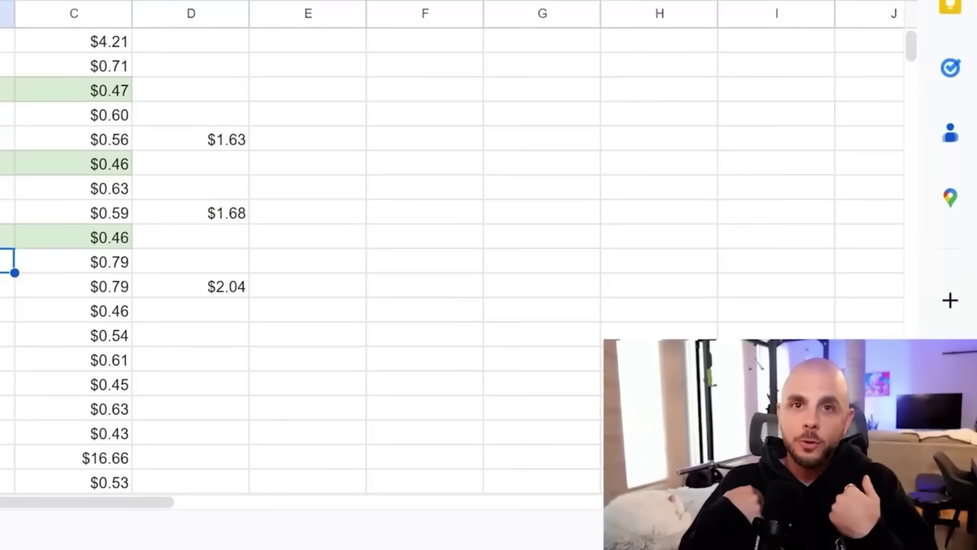
key(Left)
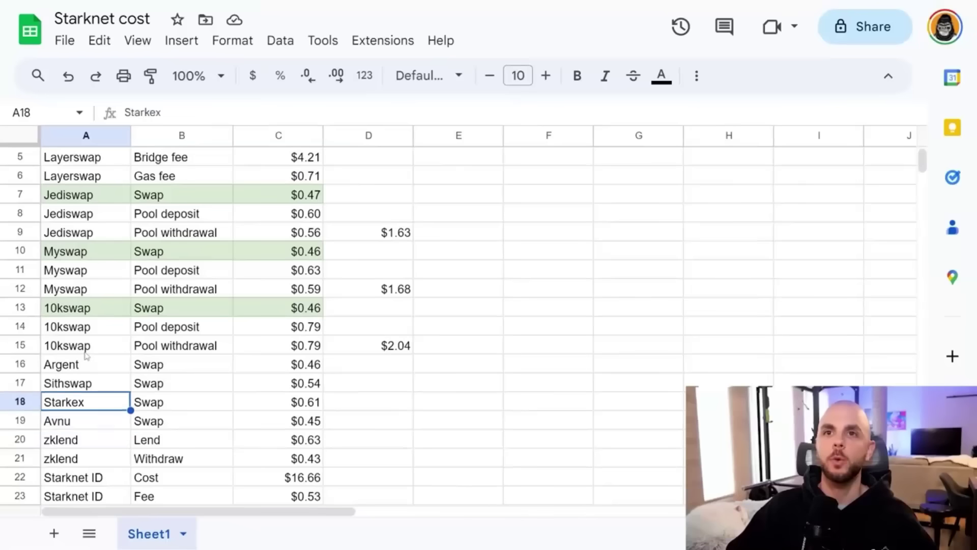
- Compare the Sithswap, 10kswap, Jediswap and Myswap swap entries in the Starknet cost sheet
key(Up)
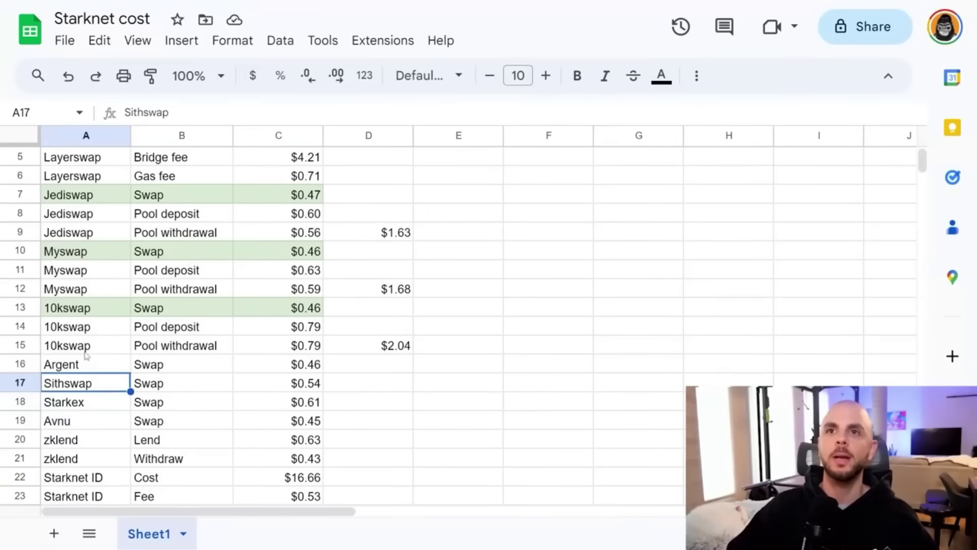
click(126, 311)
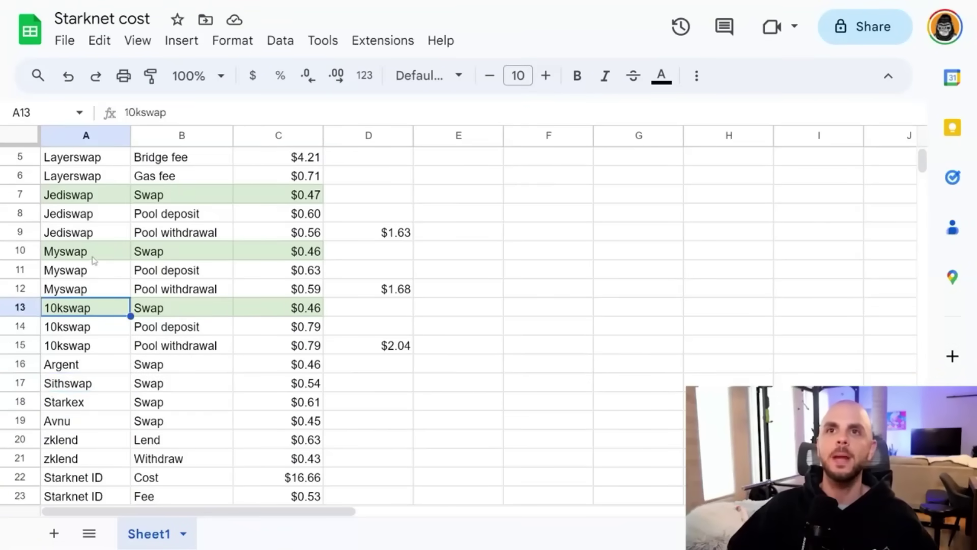
click(93, 202)
click(86, 255)
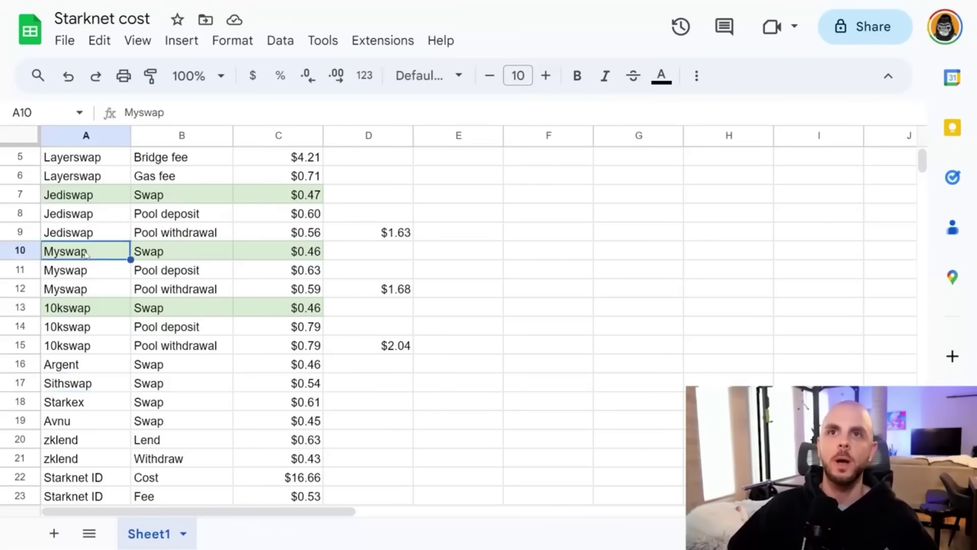
click(95, 310)
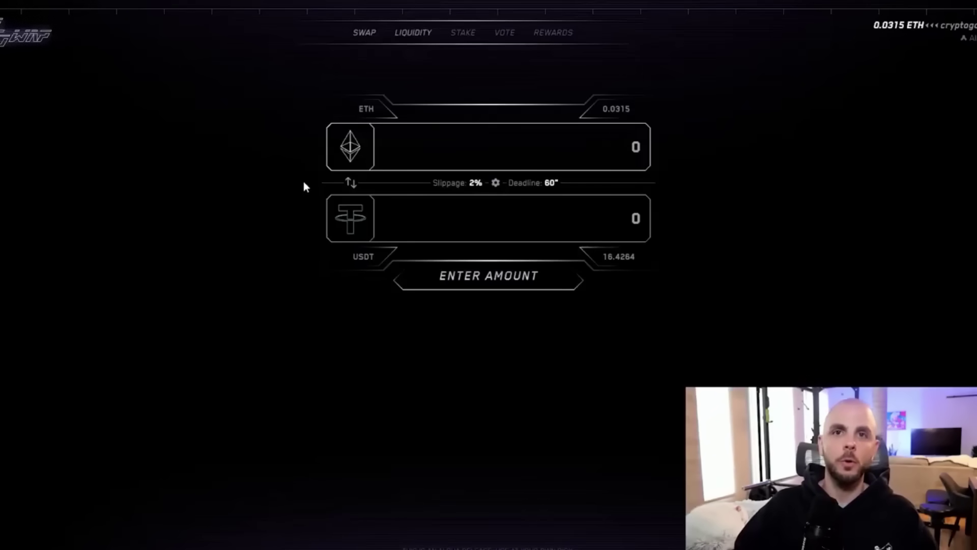
- Check the ETH swap forms on SithSwap and in the Argent X wallet, and look up the combined swap cost in column D
click(576, 159)
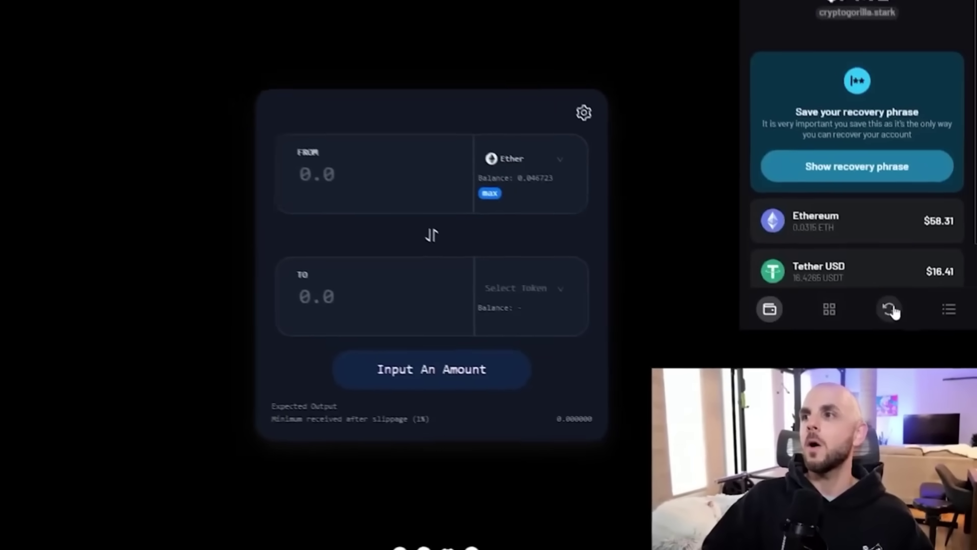
click(890, 309)
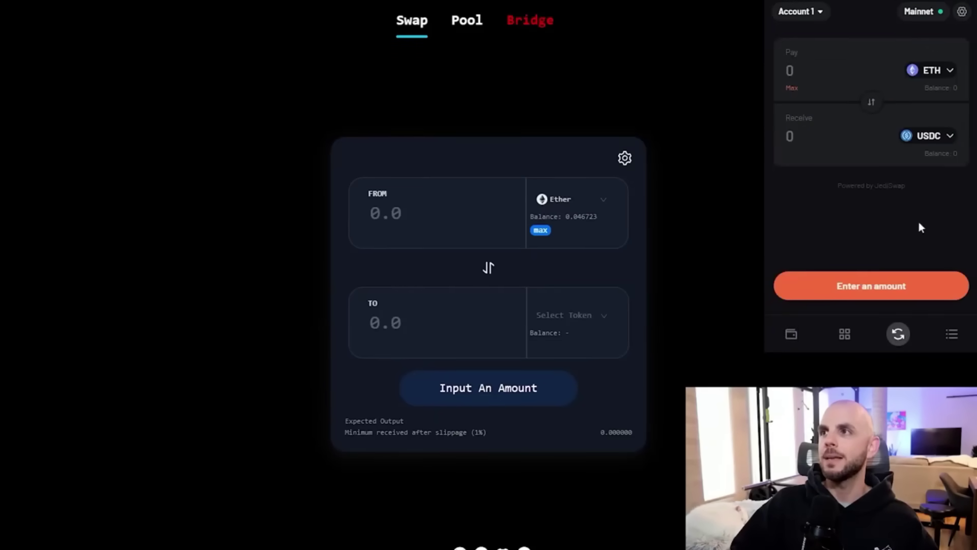
click(789, 70)
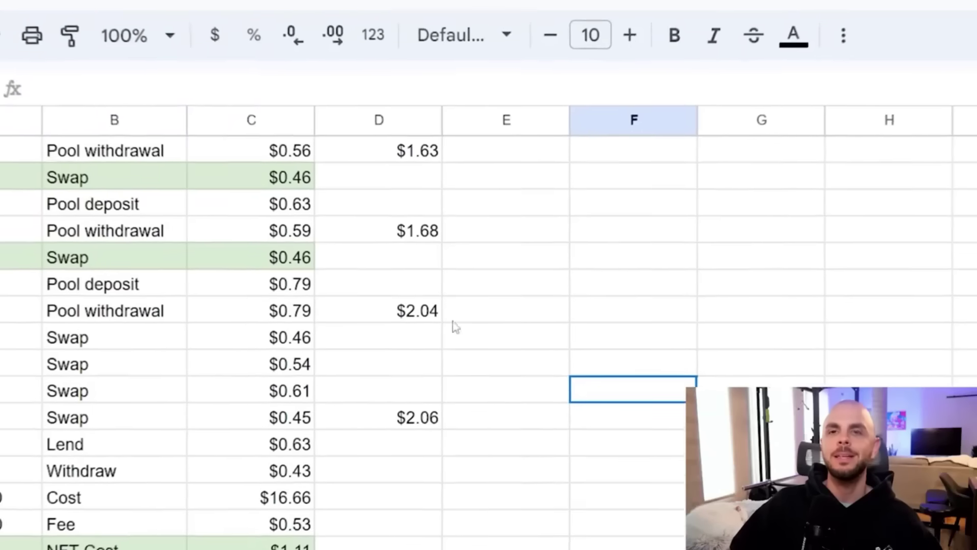
click(392, 431)
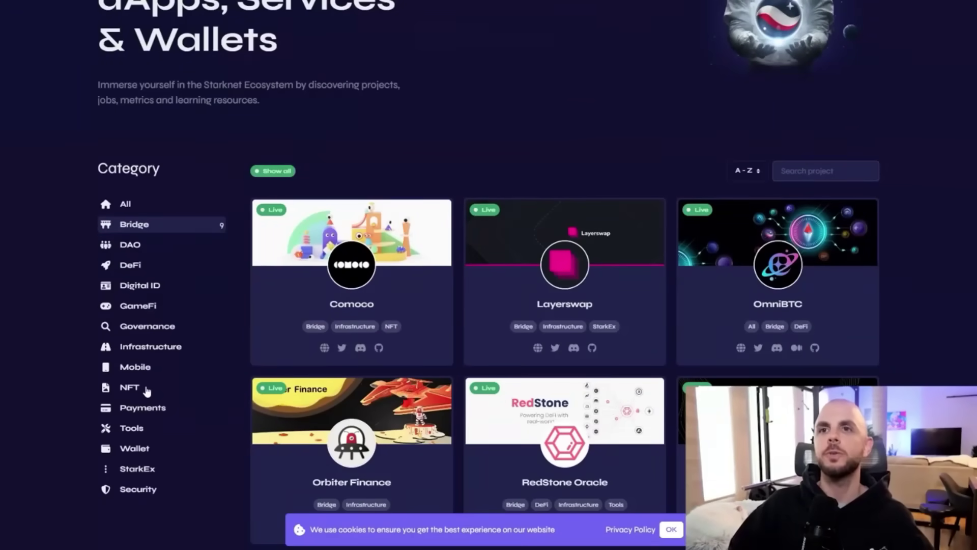
- Filter the Starknet ecosystem directory to NFT projects and browse them, then highlight Mint Square's marketplace closure announcement
click(147, 389)
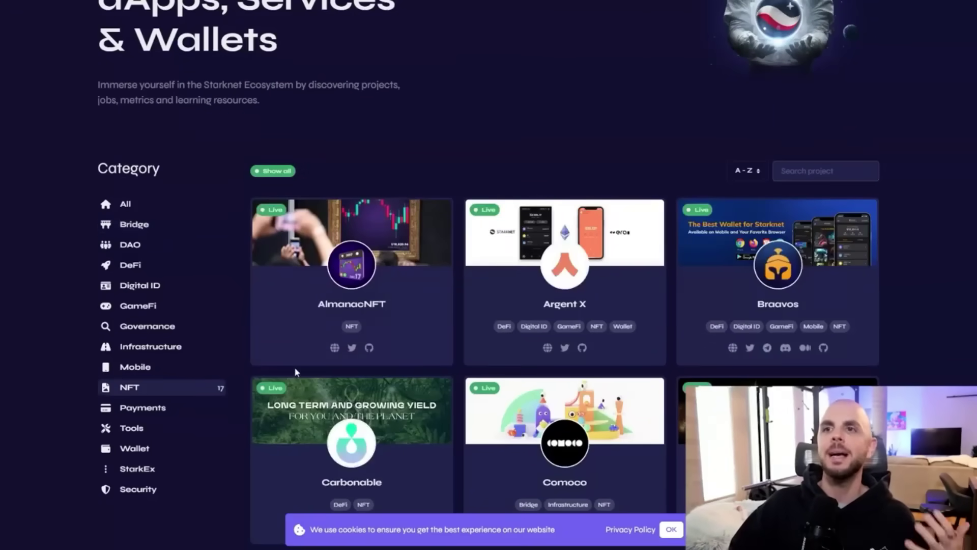
scroll(295, 372, down, 15)
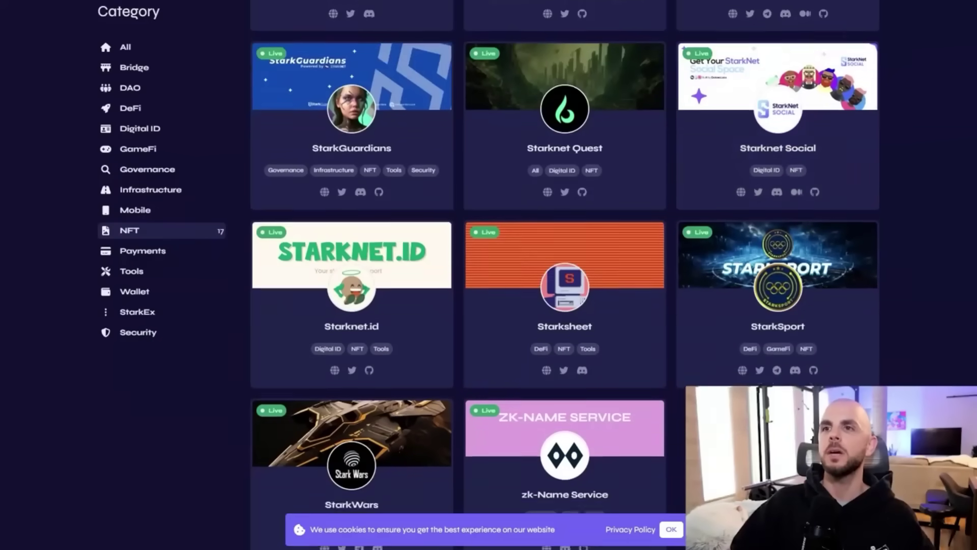
scroll(565, 275, up, 7)
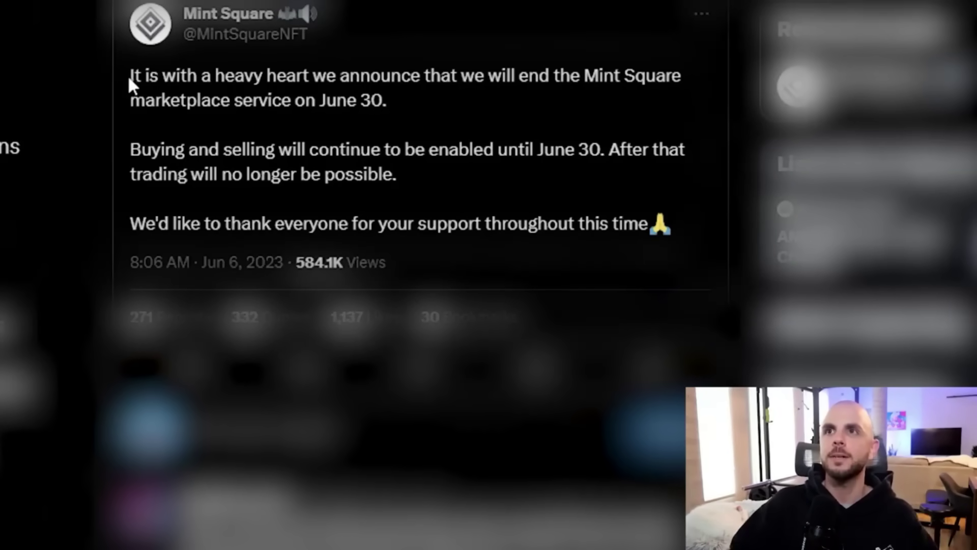
drag(128, 77, 727, 223)
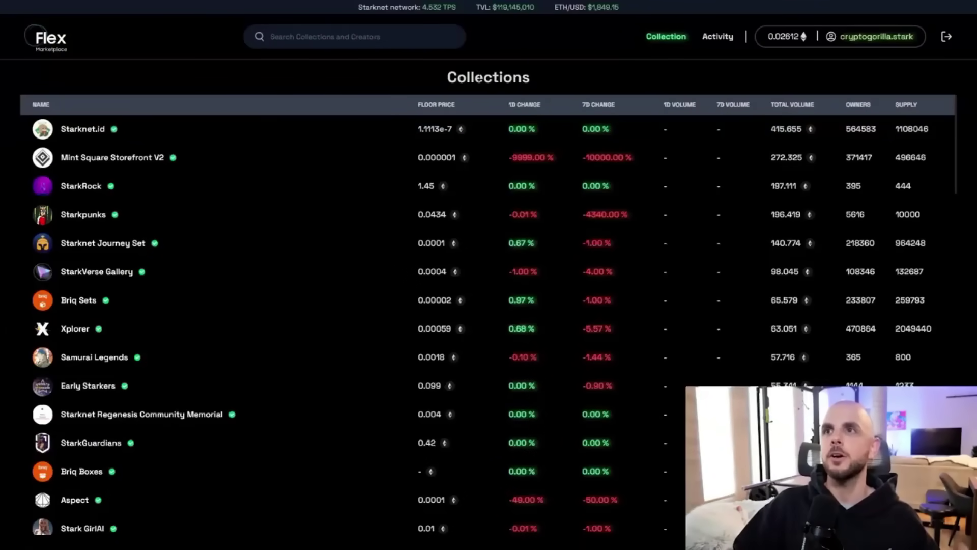
- Browse the NFT collections on Flex and open the Stark Cats collection
scroll(360, 211, down, 3)
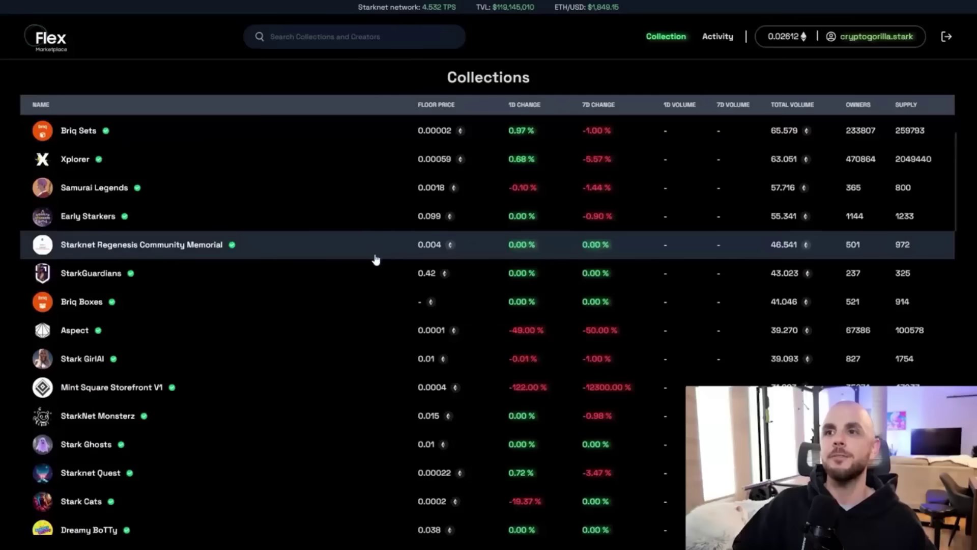
scroll(359, 304, down, 3)
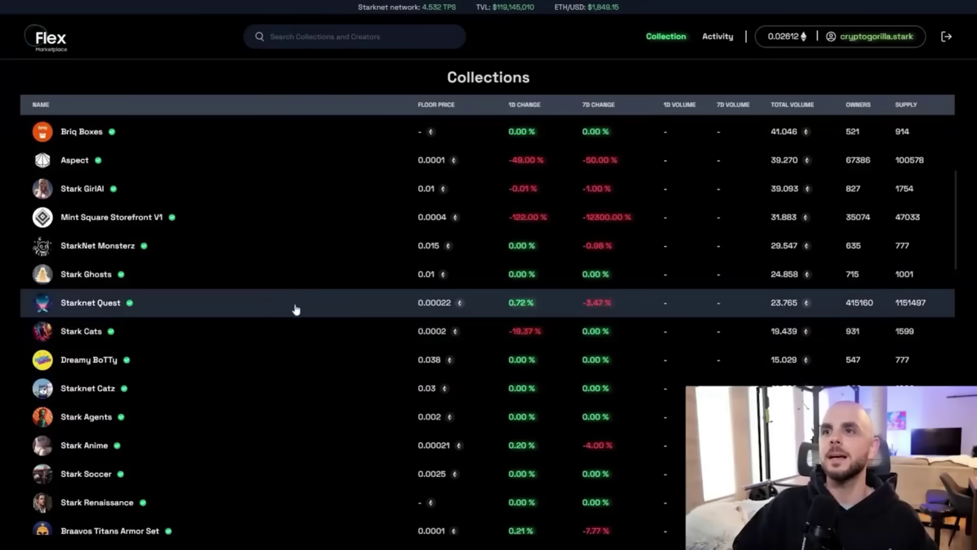
scroll(296, 315, down, 2)
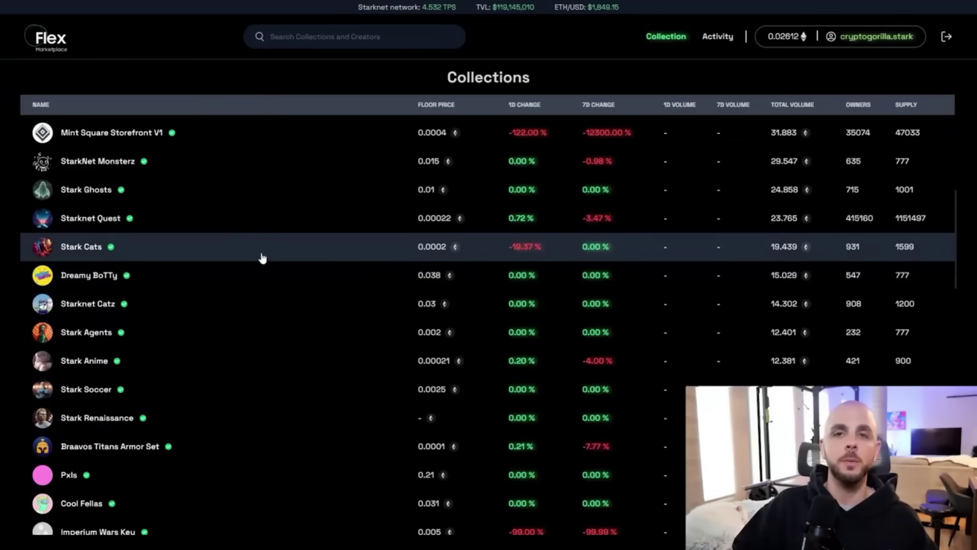
click(260, 263)
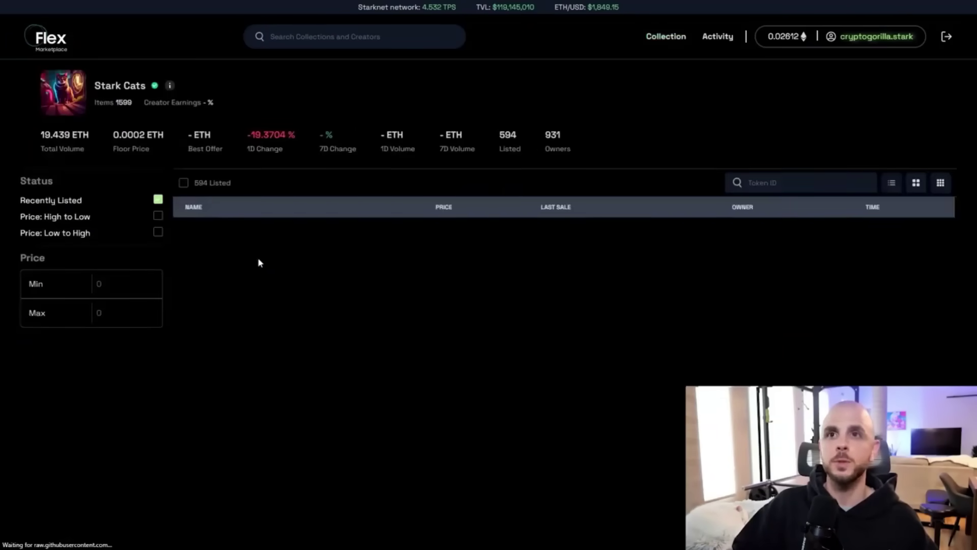
- Sort the Stark Cats by price from low to high and try to buy Cats Dreams #688 for 0.0002 ETH
click(159, 232)
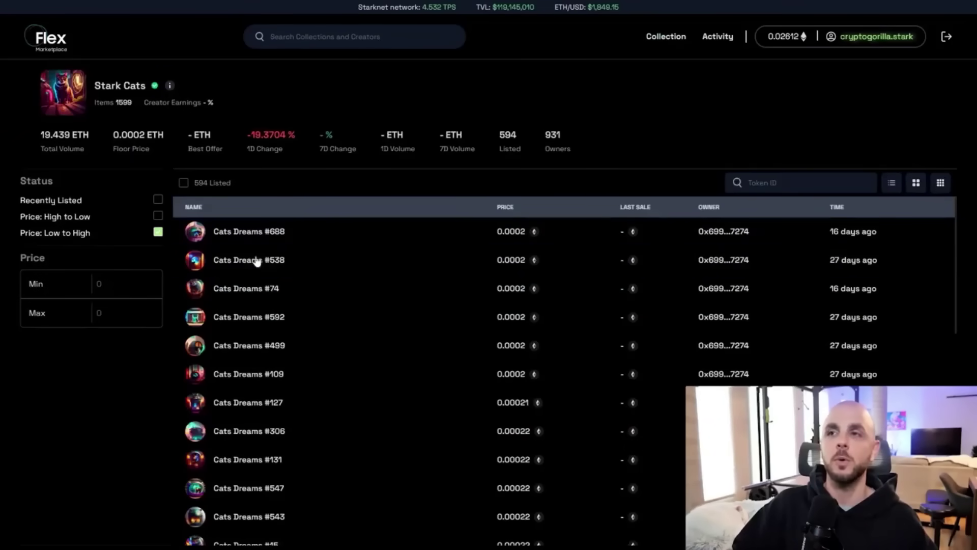
click(351, 237)
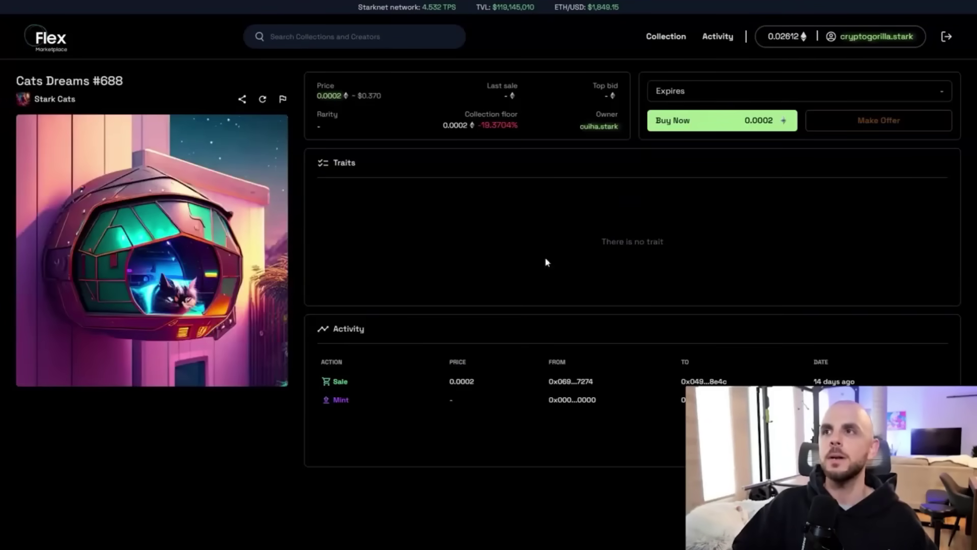
click(686, 121)
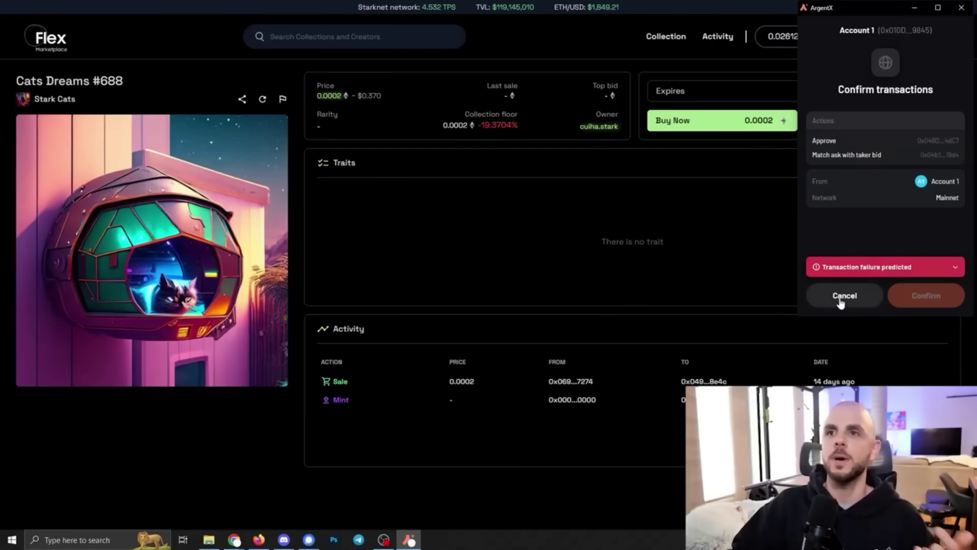
click(774, 298)
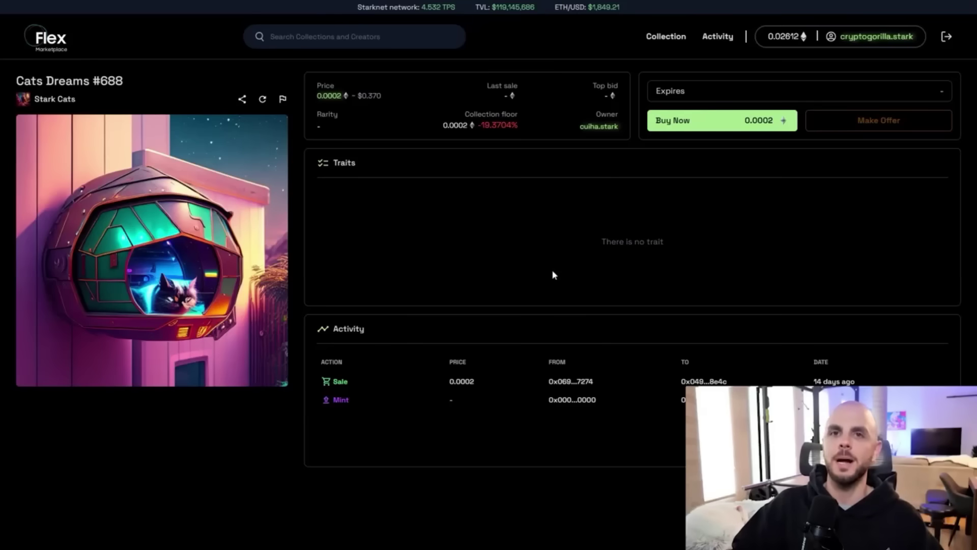
click(799, 43)
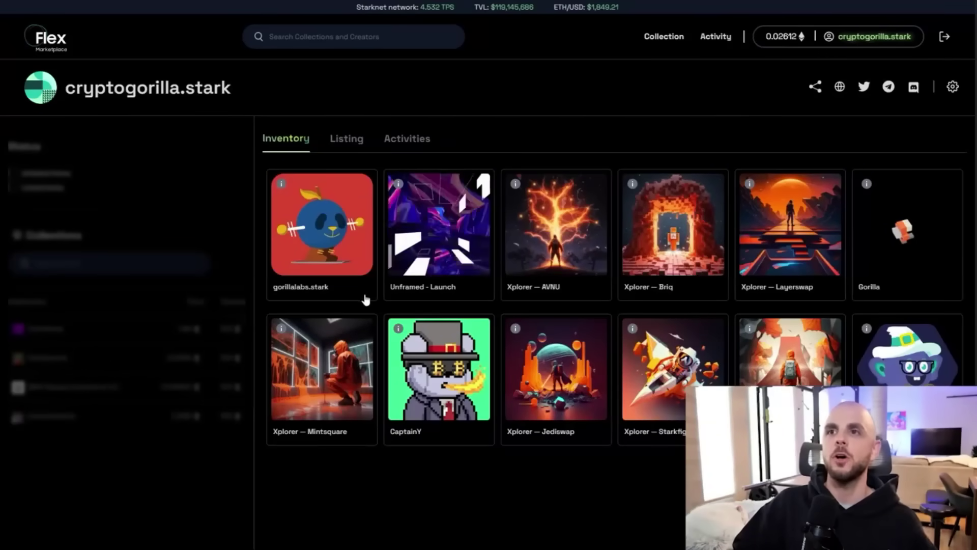
click(350, 287)
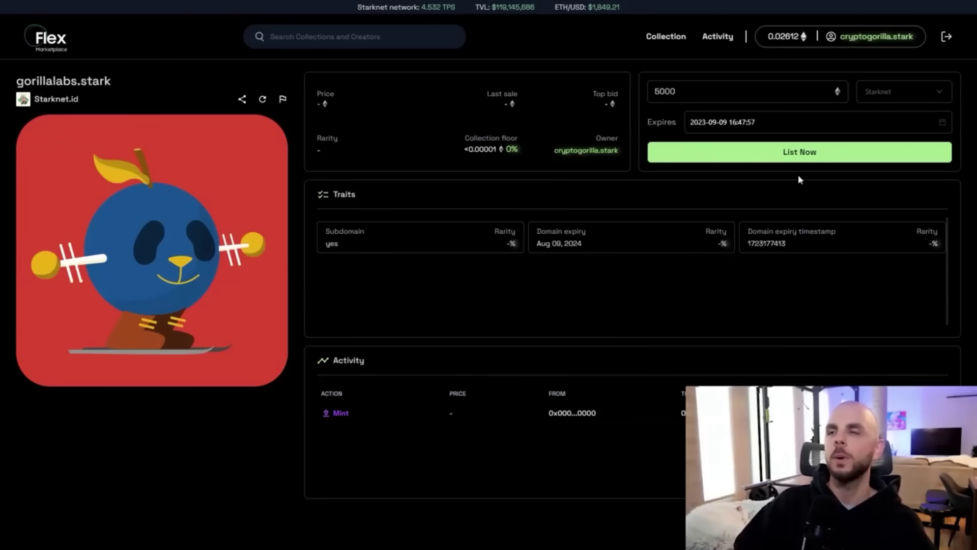
click(802, 159)
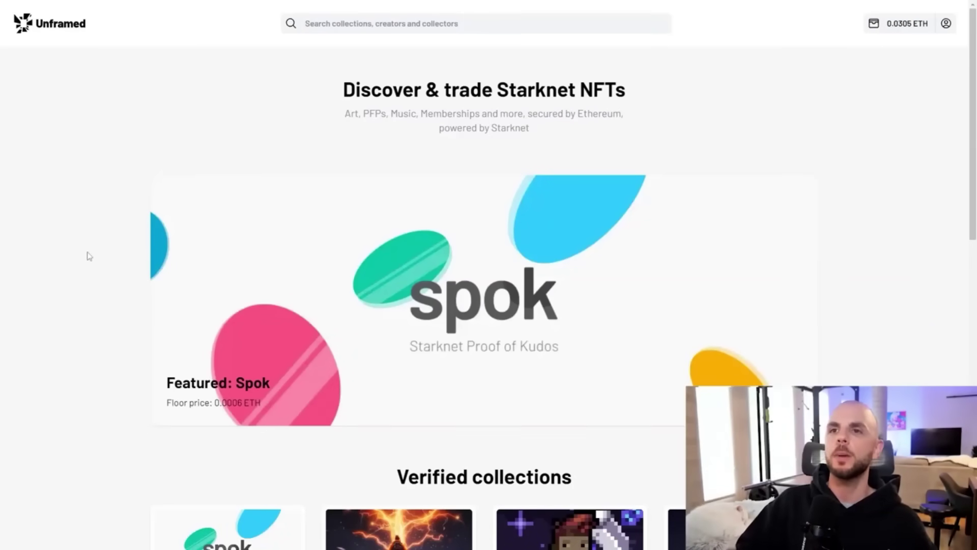
- Switch to Unframed, browse its verified collections and open the Xplorer collection
scroll(89, 256, down, 5)
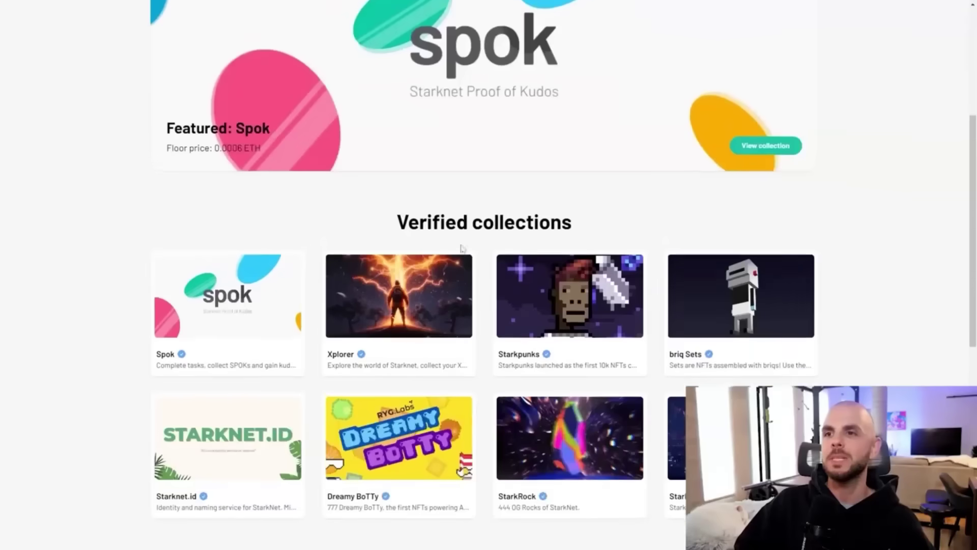
scroll(254, 280, up, 5)
scroll(402, 311, down, 7)
scroll(397, 274, down, 1)
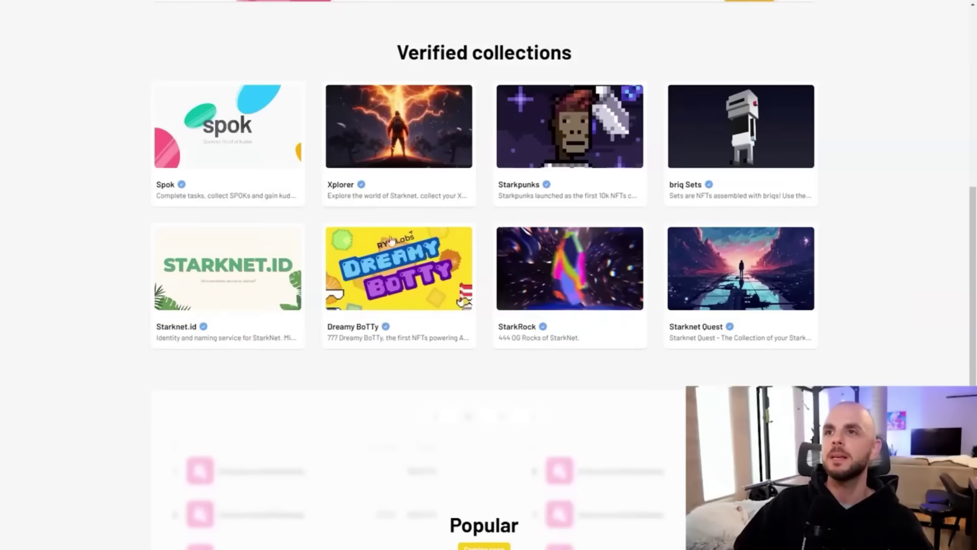
click(421, 188)
- Open an Xplorer – Layerswap NFT priced at 0.0006 ETH, start its purchase and cancel the wallet transaction
scroll(551, 264, down, 8)
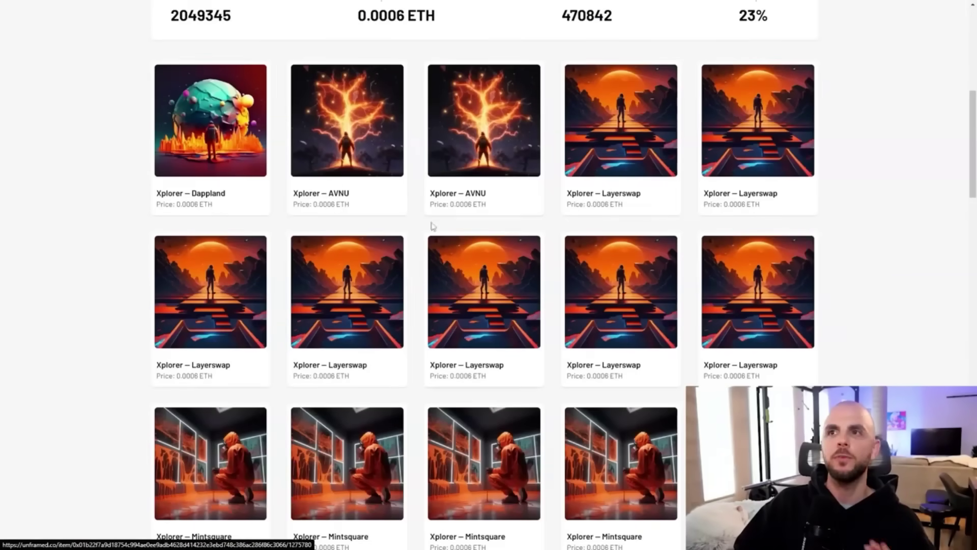
click(557, 203)
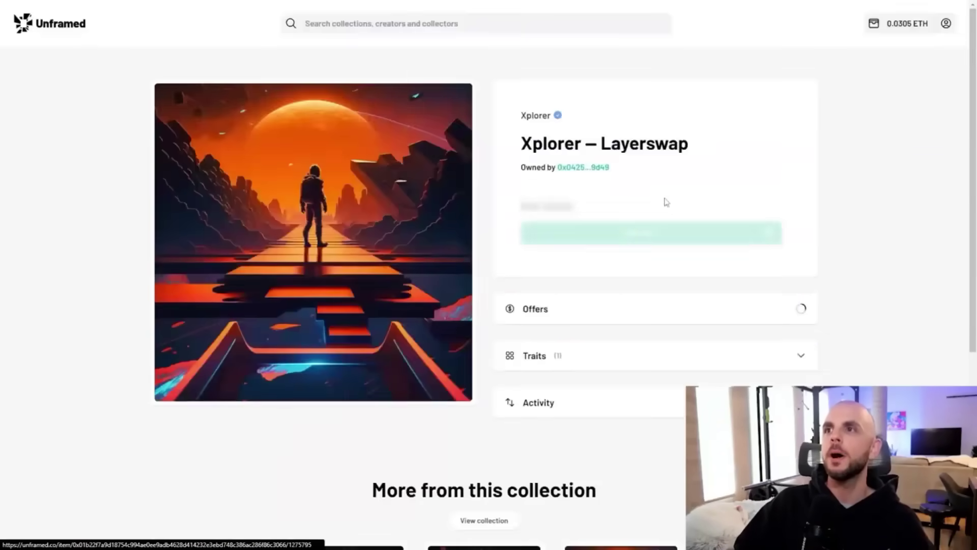
click(577, 241)
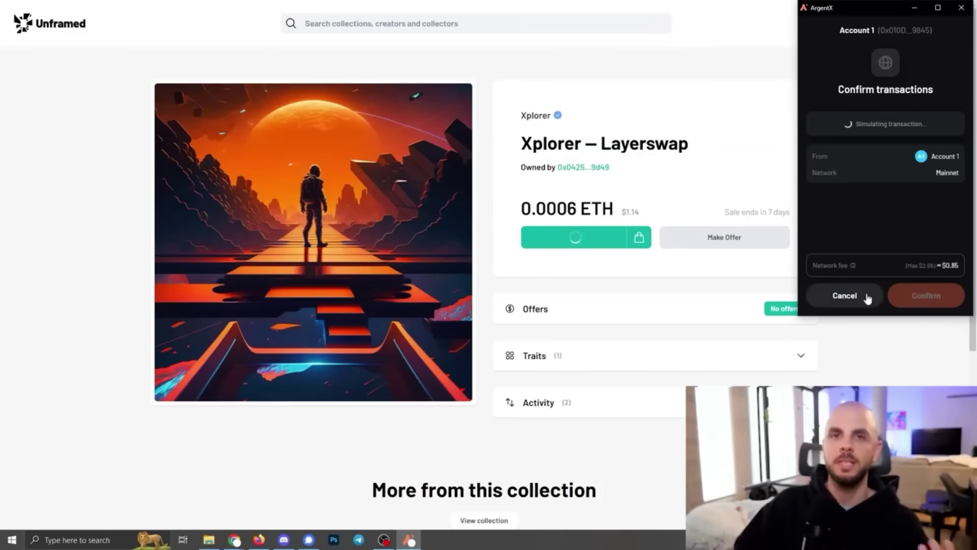
click(865, 295)
click(949, 21)
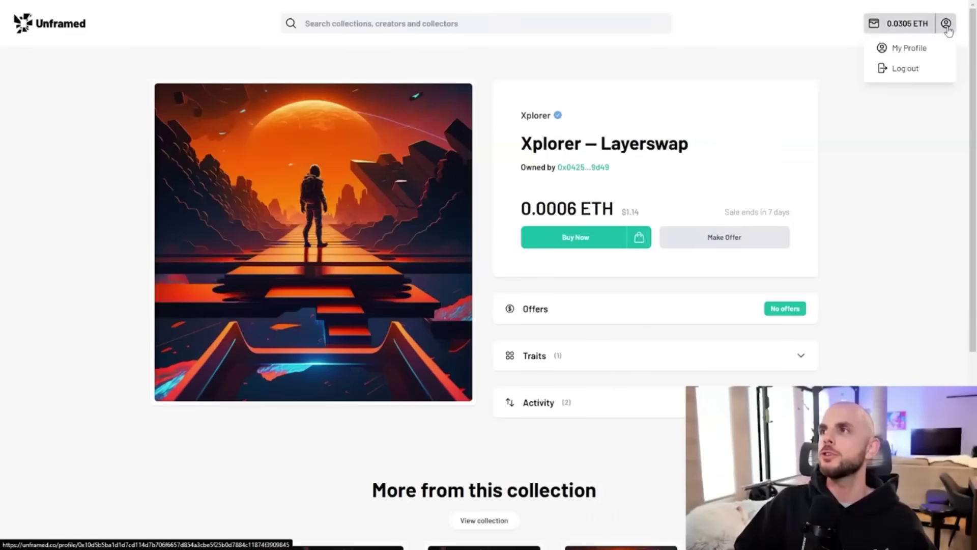
click(909, 48)
scroll(674, 261, down, 5)
click(503, 275)
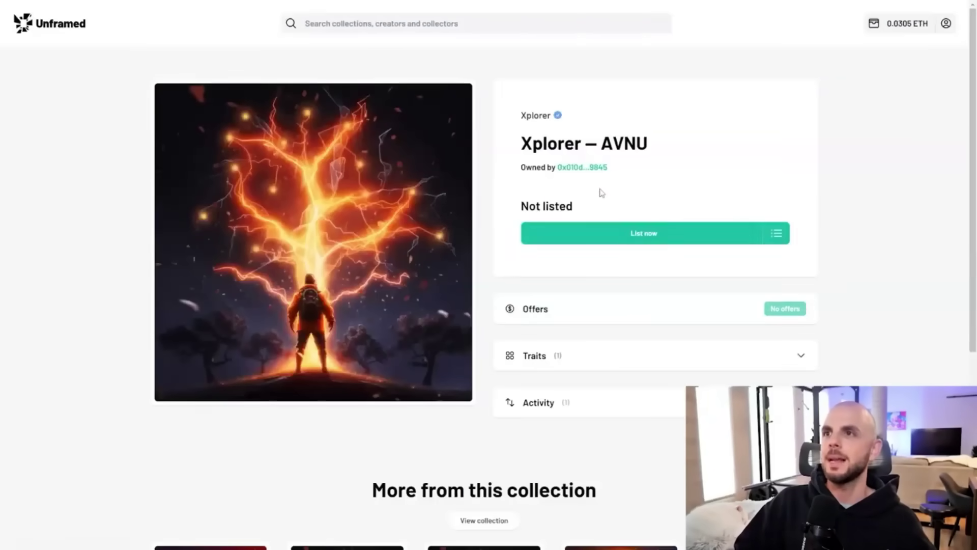
click(624, 232)
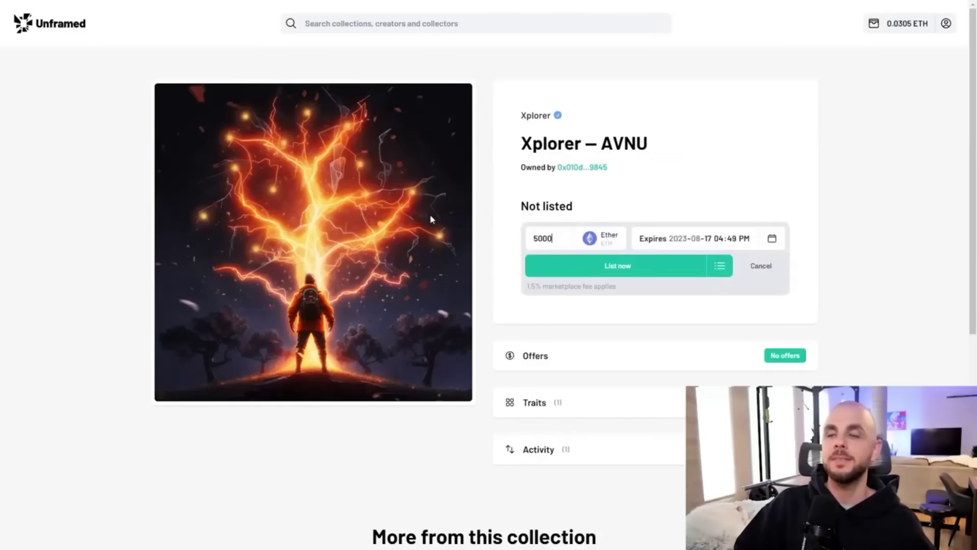
click(606, 279)
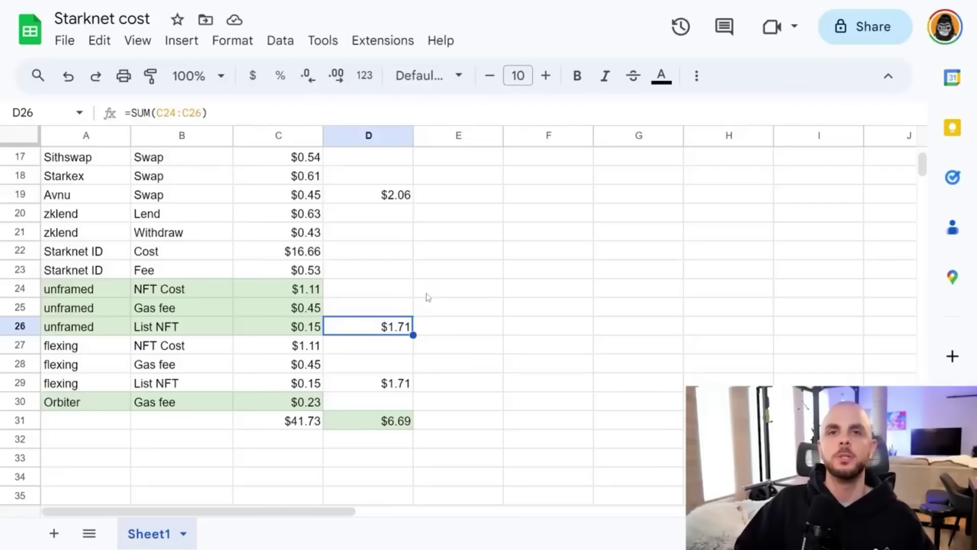
- Compare the flexing and unframed totals in D29 and D26, and check the unframed NFT cost and gas fee in C24 and C25
click(370, 386)
click(360, 334)
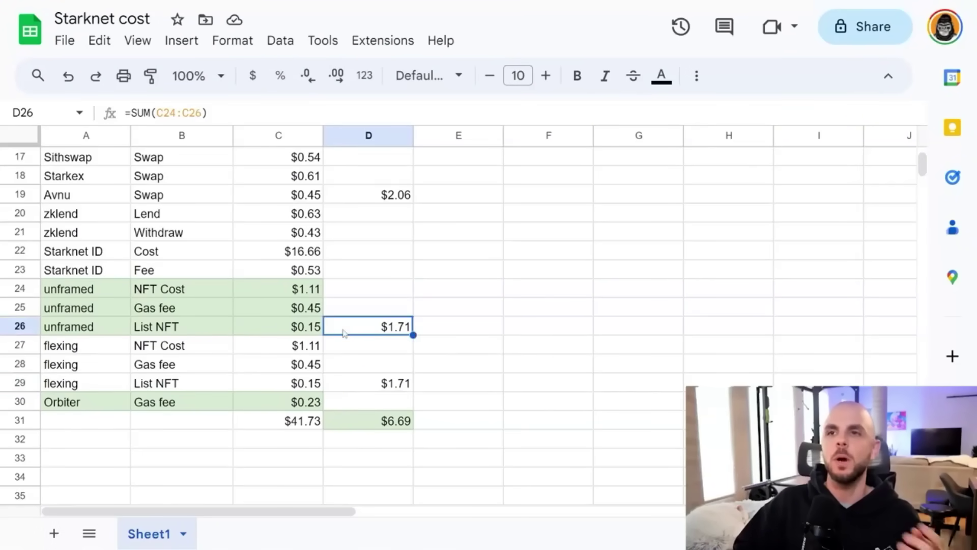
click(302, 295)
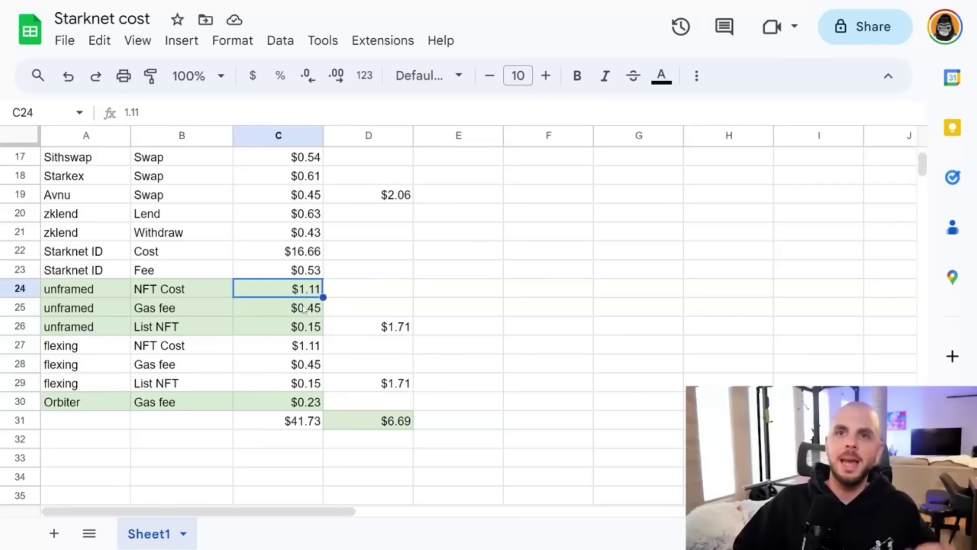
click(269, 314)
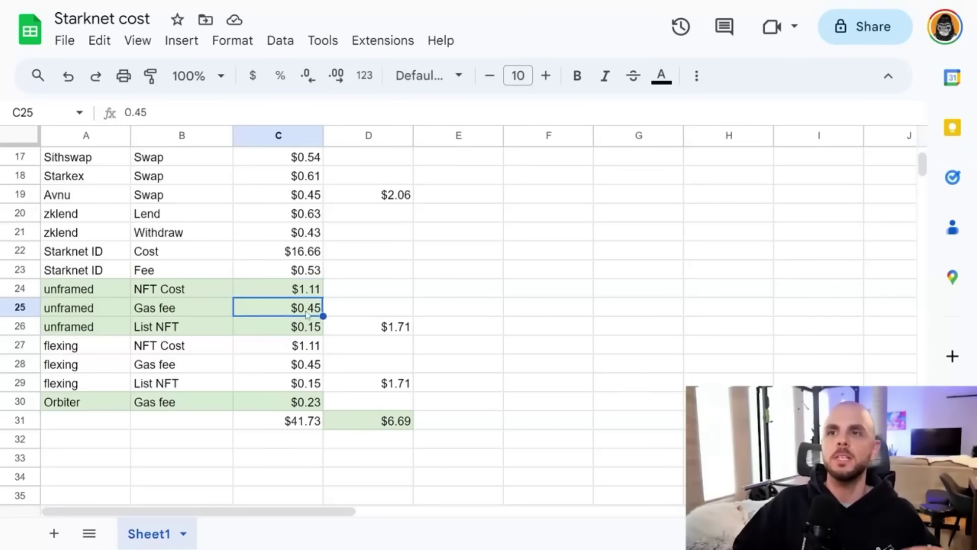
- Check the unframed NFT listing fee in C26
click(273, 331)
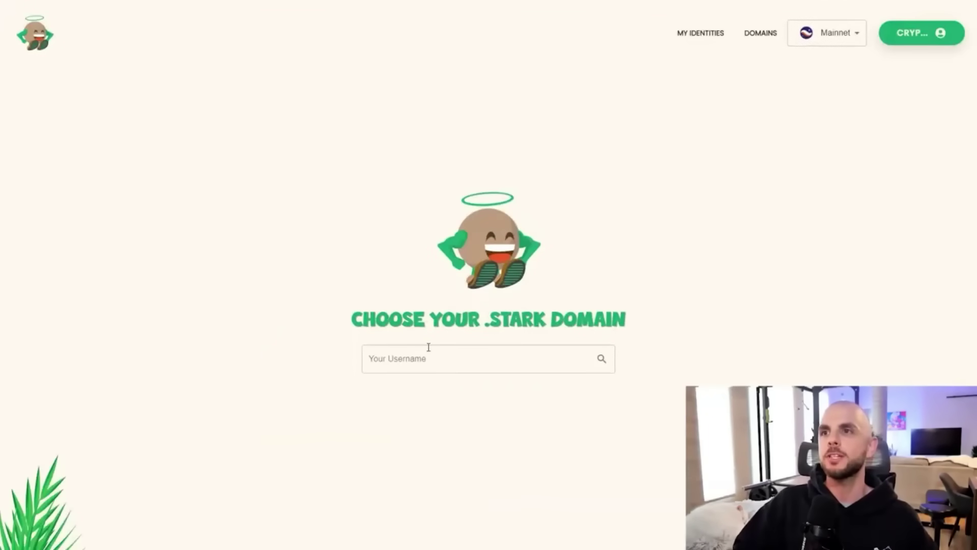
- Switch to Starknet ID, look up the domain ccc.stark and set its registration period to 1 year
click(440, 357)
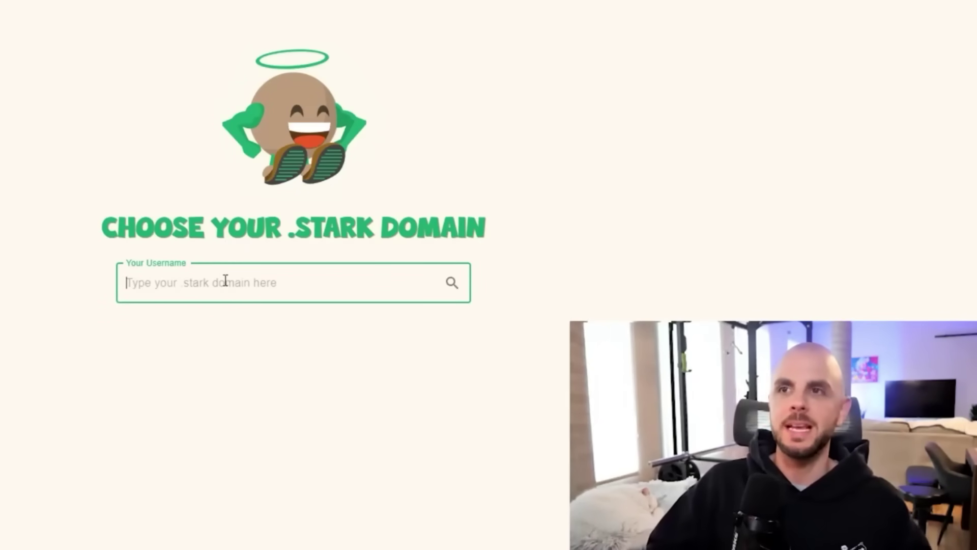
text(d)
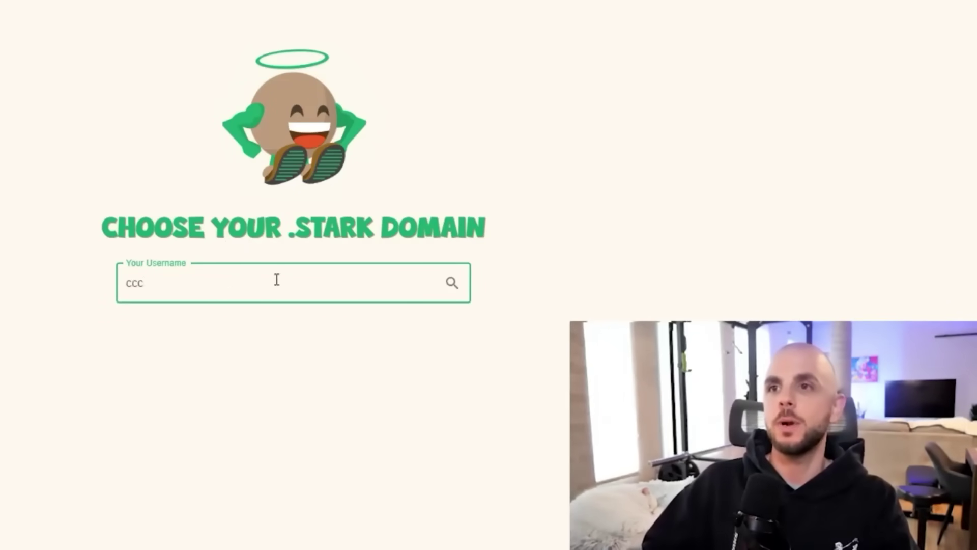
key(Return)
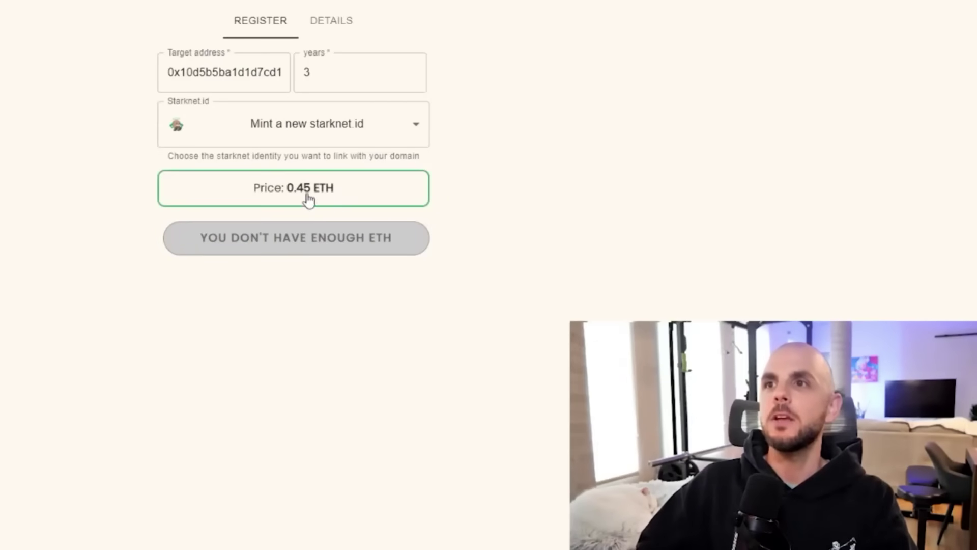
click(334, 76)
key(ctrl+a)
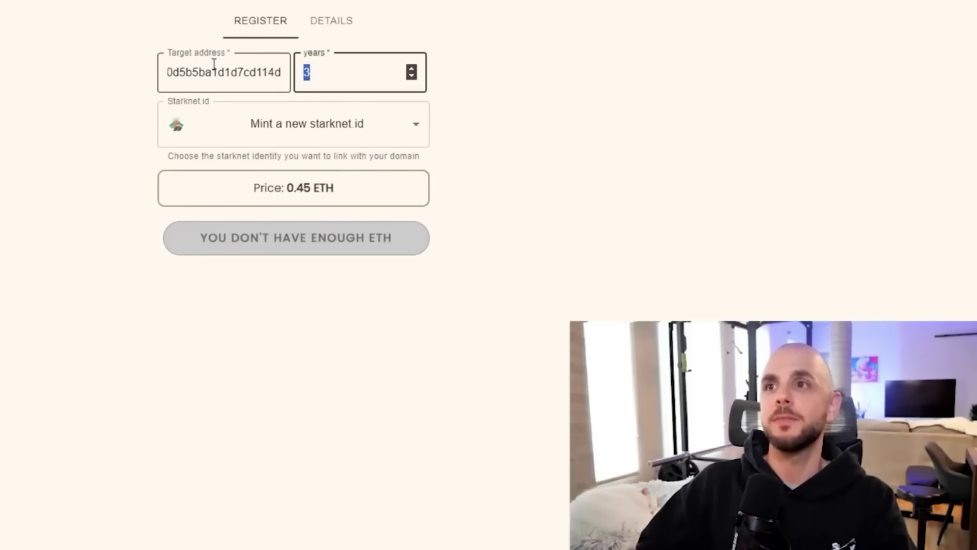
text(1)
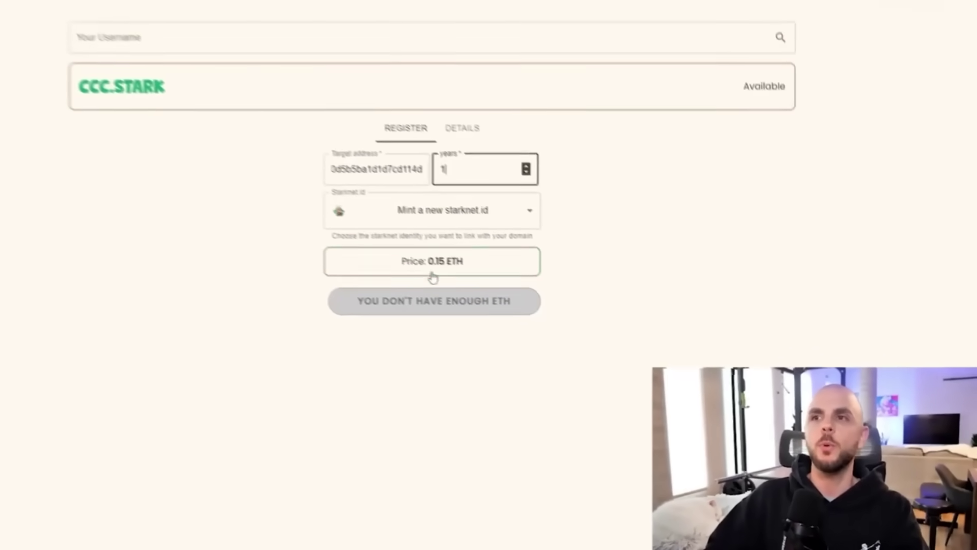
- Look up the long random domain name 13io1o3th3u4t1iu3t43ikuj1k3t3t for registration
click(223, 91)
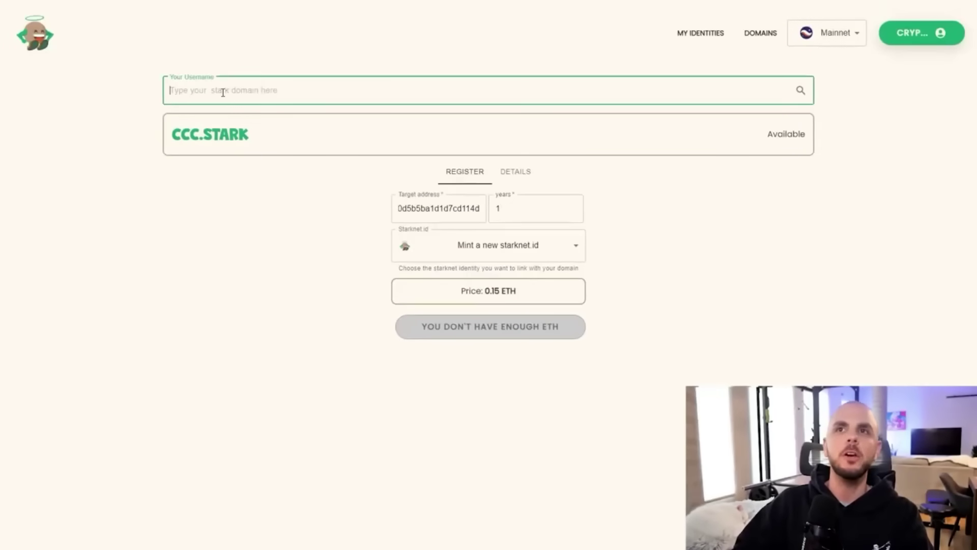
text(13io1o3th3u4t1iu3t43ikuj1k3t3t)
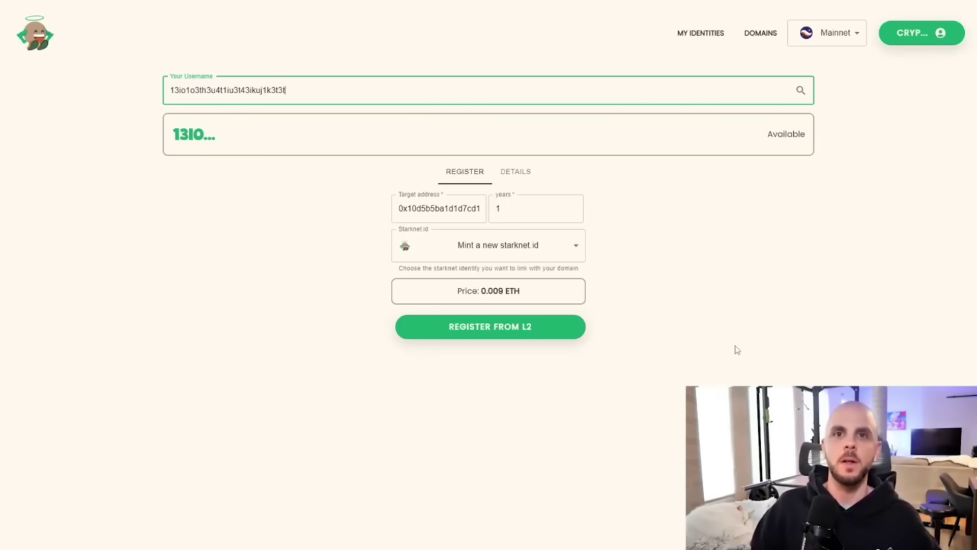
click(829, 319)
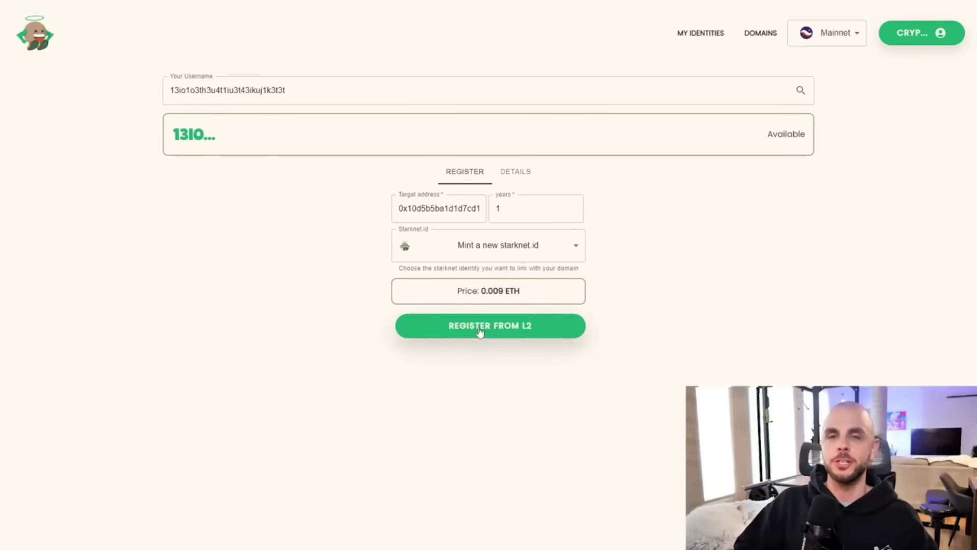